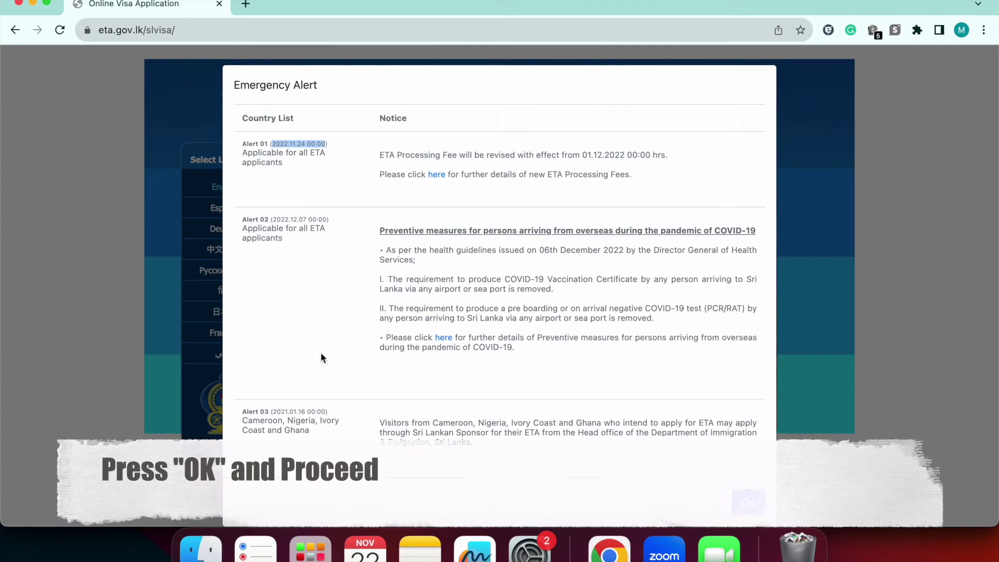
# Scroll to the end of the Emergency Alert notice and dismiss it with OK
pyautogui.scroll(-1, 436, 436)
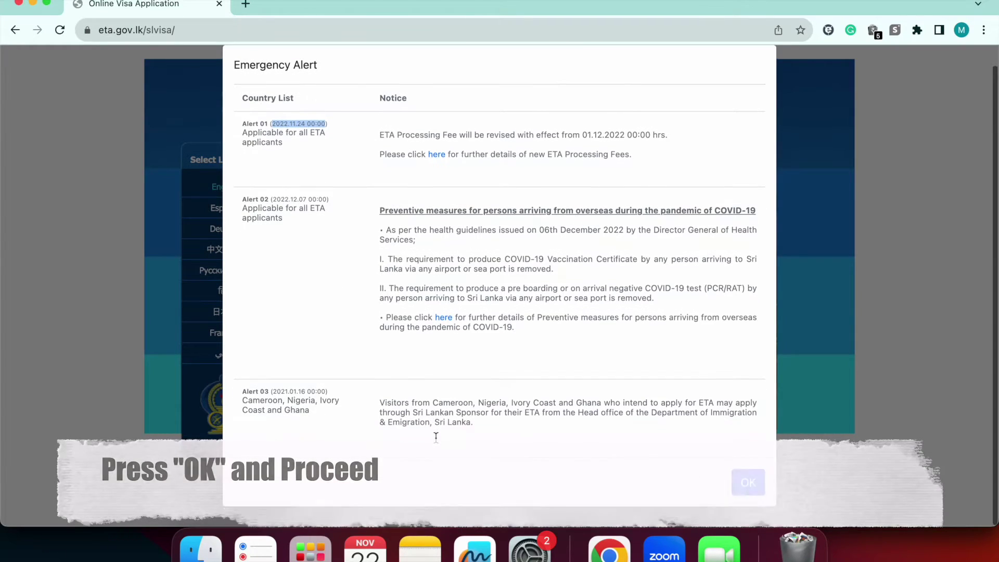
pyautogui.click(749, 479)
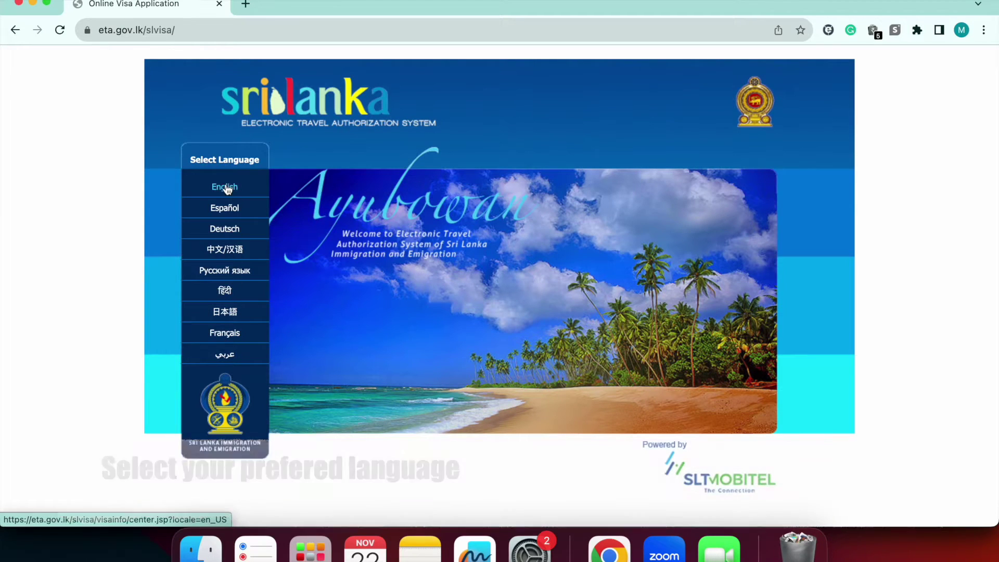
# Switch the site to English and open the ETA fee schedule
pyautogui.click(229, 186)
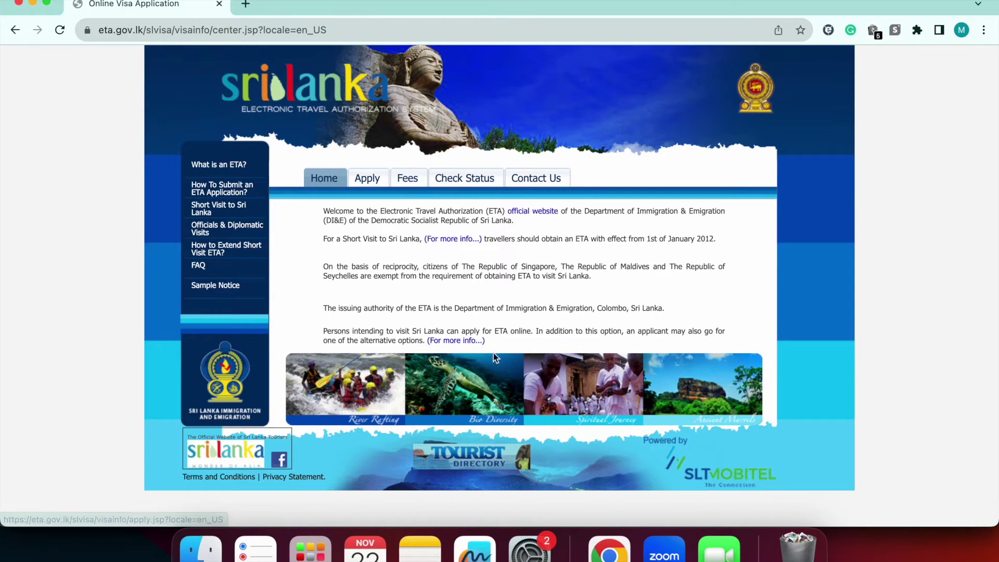
pyautogui.click(401, 178)
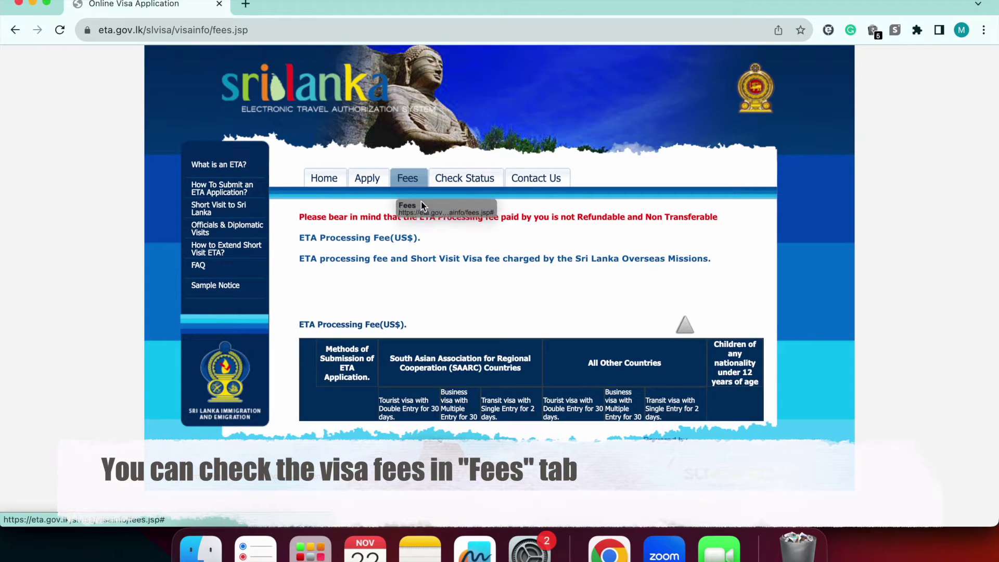
pyautogui.scroll(-2, 366, 307)
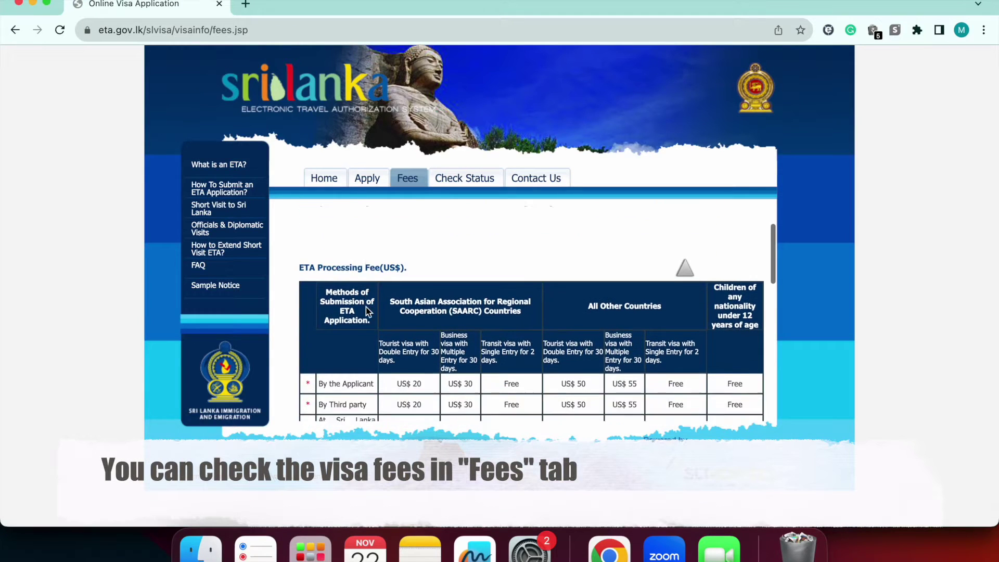
pyautogui.scroll(-2, 366, 307)
pyautogui.moveTo(560, 325); pyautogui.dragTo(700, 328)
pyautogui.scroll(-2, 700, 329)
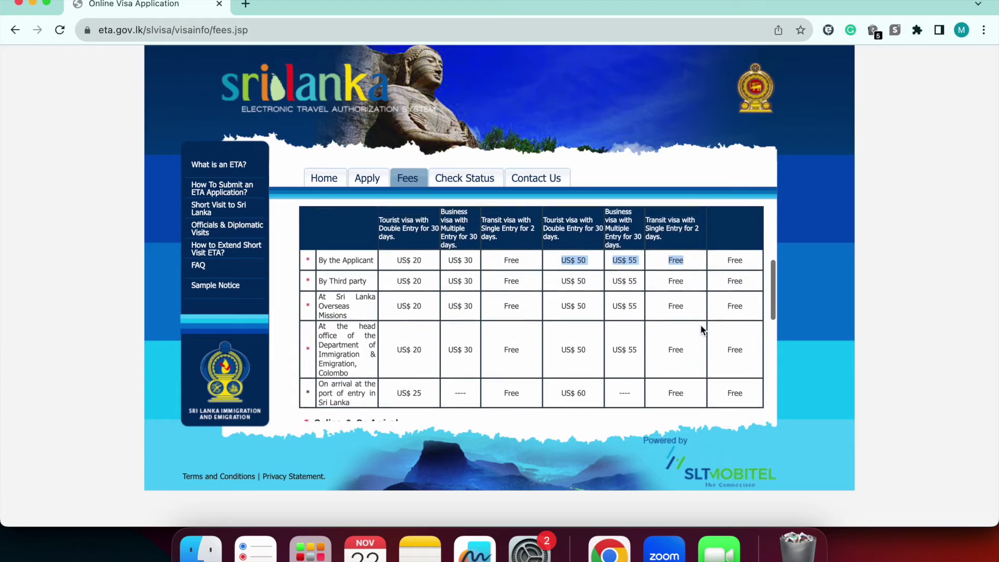
pyautogui.scroll(-1, 701, 328)
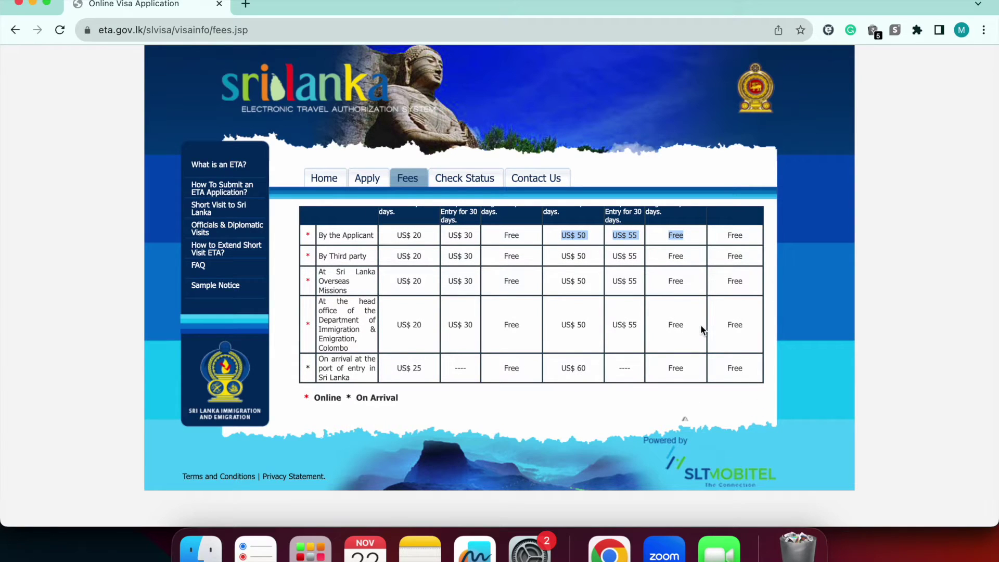
# Read through the remaining fee tables, then go to the Apply instructions
pyautogui.scroll(-5, 700, 323)
pyautogui.scroll(-1, 701, 327)
pyautogui.scroll(-1, 701, 326)
pyautogui.scroll(-3, 701, 327)
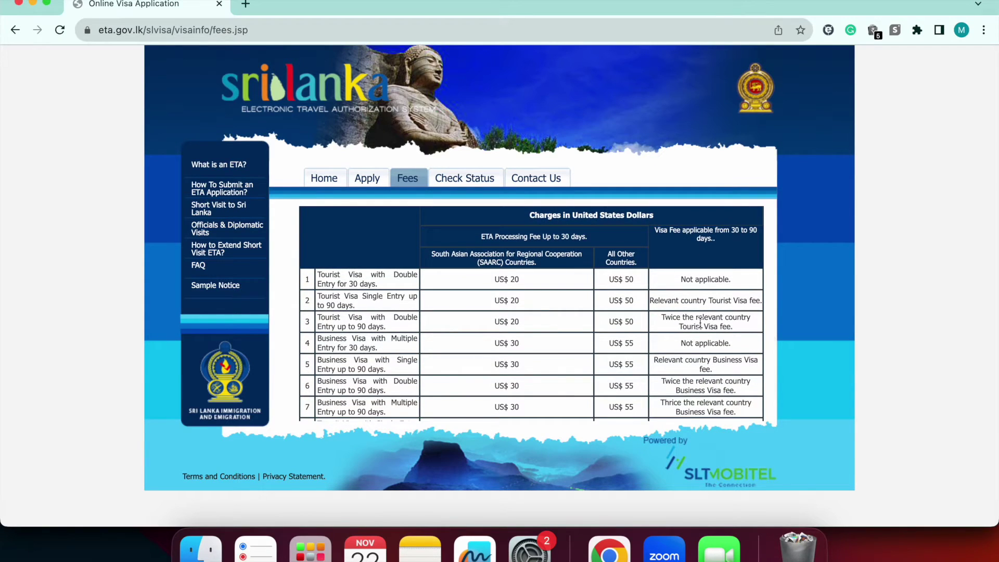
pyautogui.scroll(-4, 383, 312)
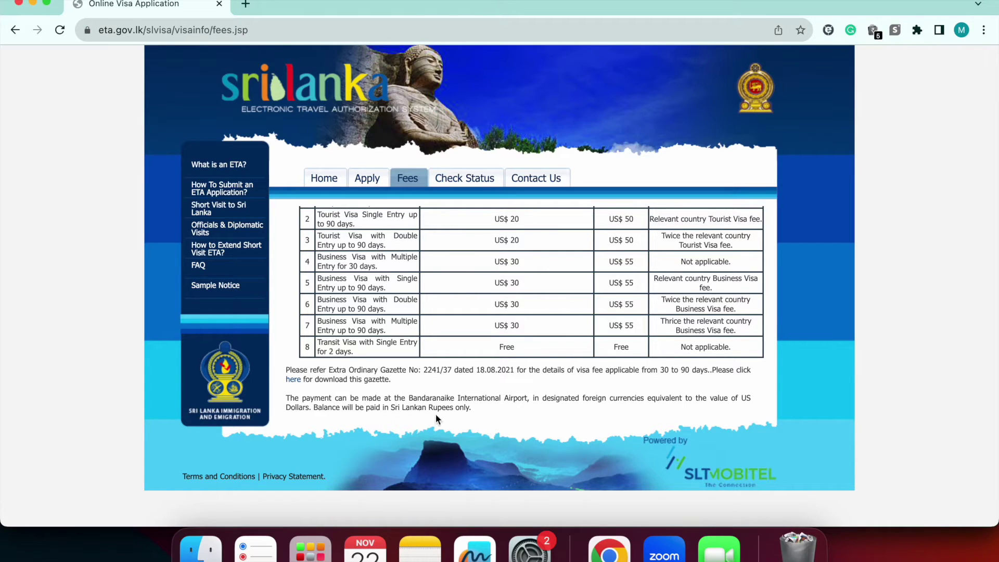
pyautogui.click(367, 178)
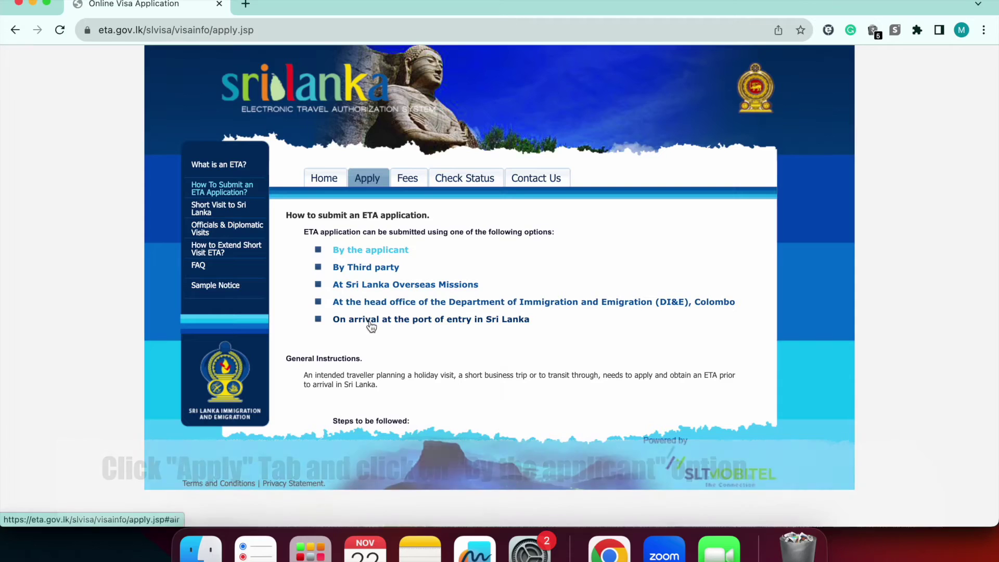
# Agree to the terms via the applicant's Apply link and start an individual Tourist ETA
pyautogui.click(364, 252)
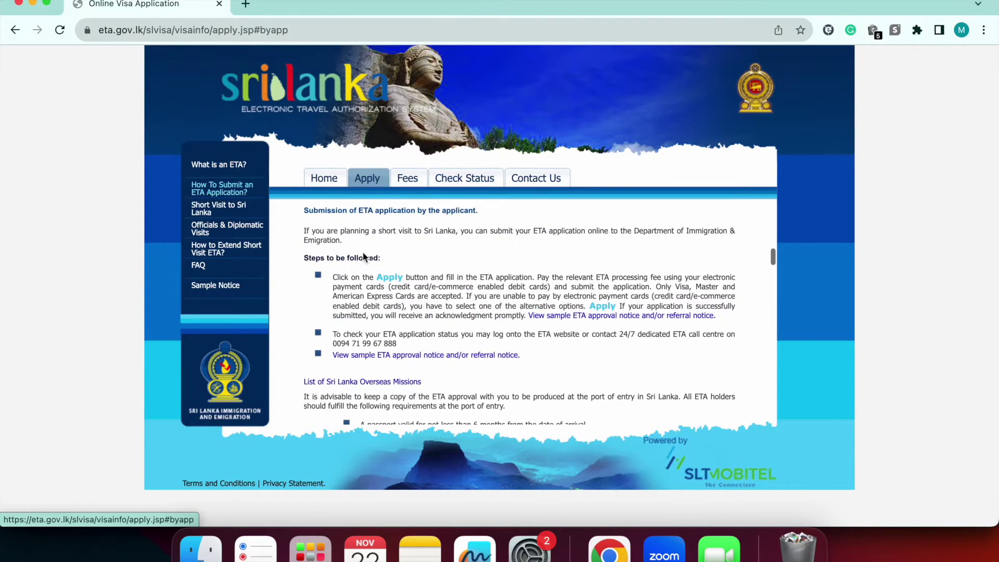
pyautogui.click(381, 277)
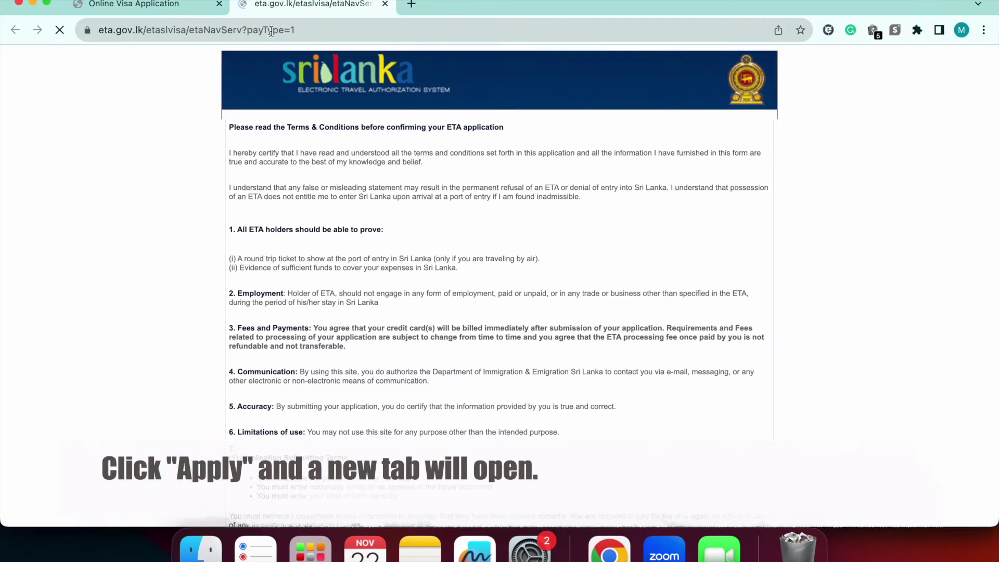
pyautogui.scroll(-1, 260, 239)
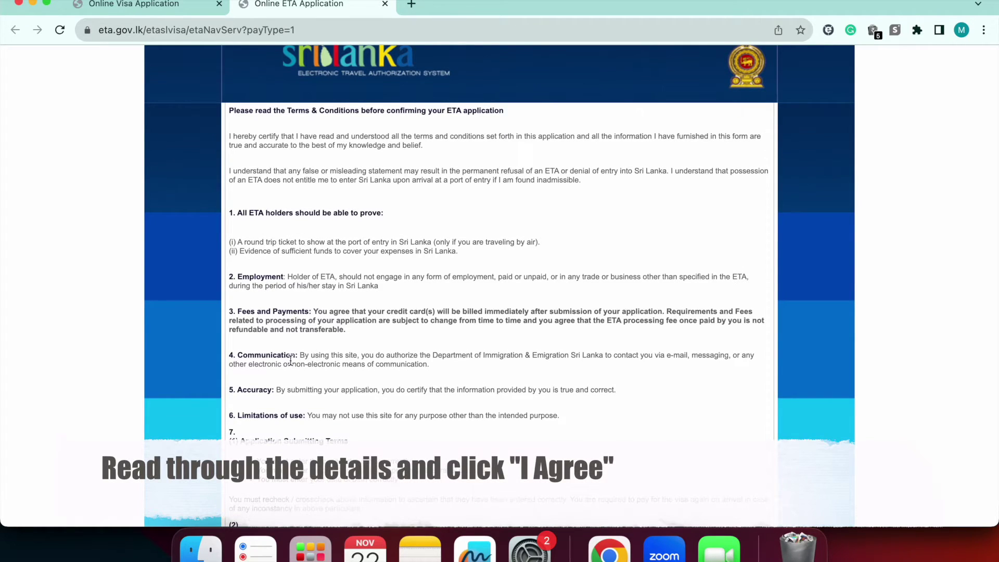
pyautogui.scroll(-5, 285, 390)
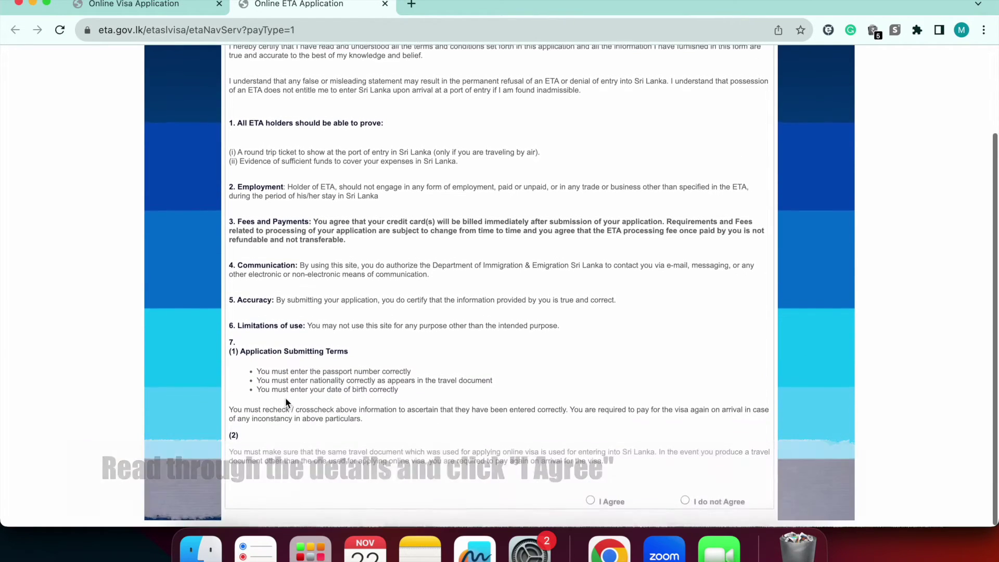
pyautogui.click(590, 501)
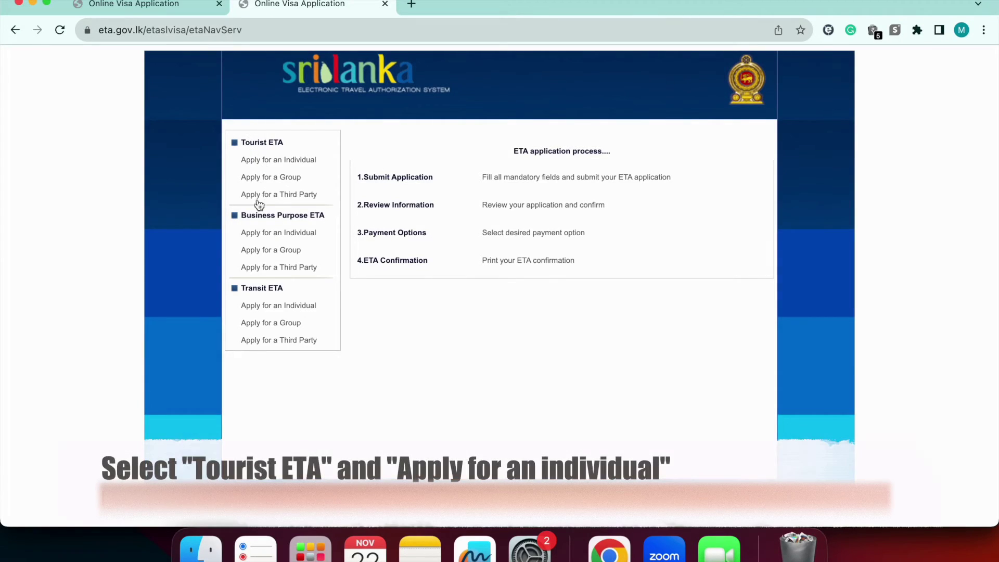
pyautogui.click(277, 163)
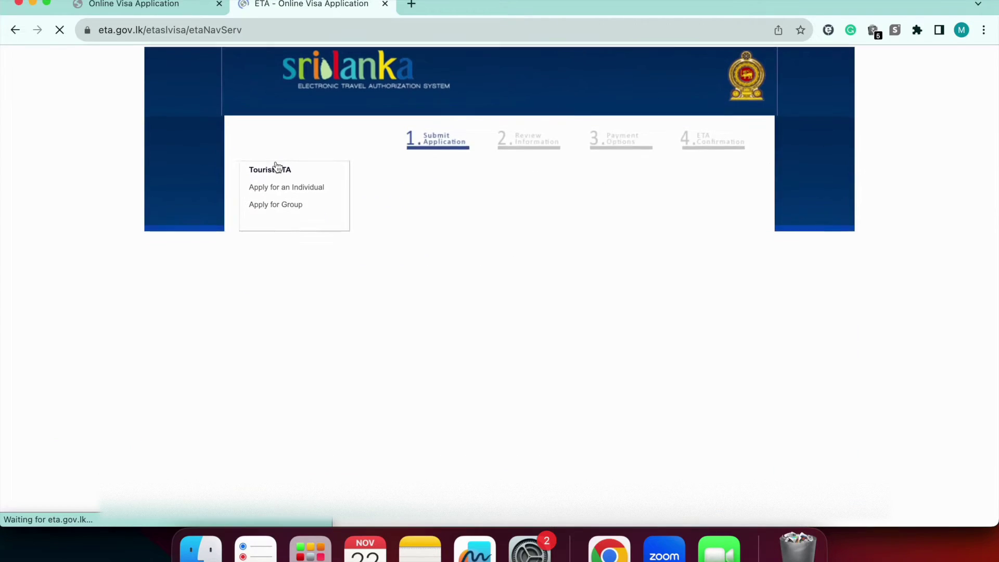
pyautogui.click(494, 237)
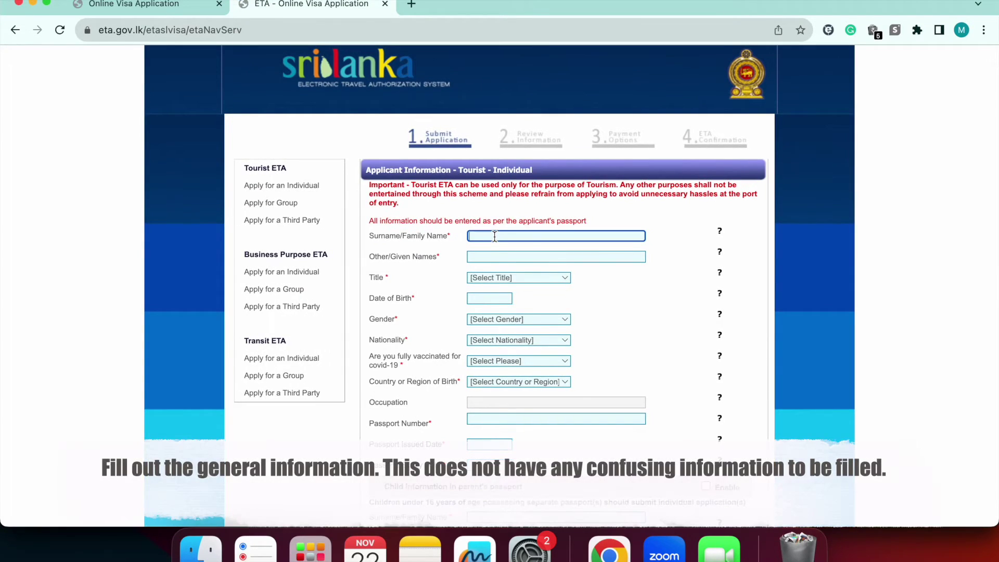
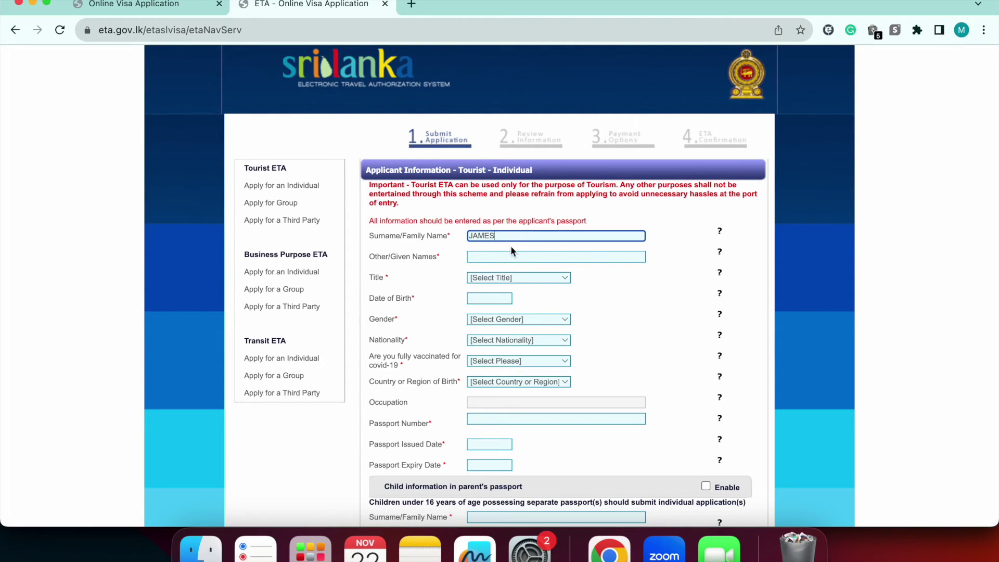
pyautogui.click(497, 257)
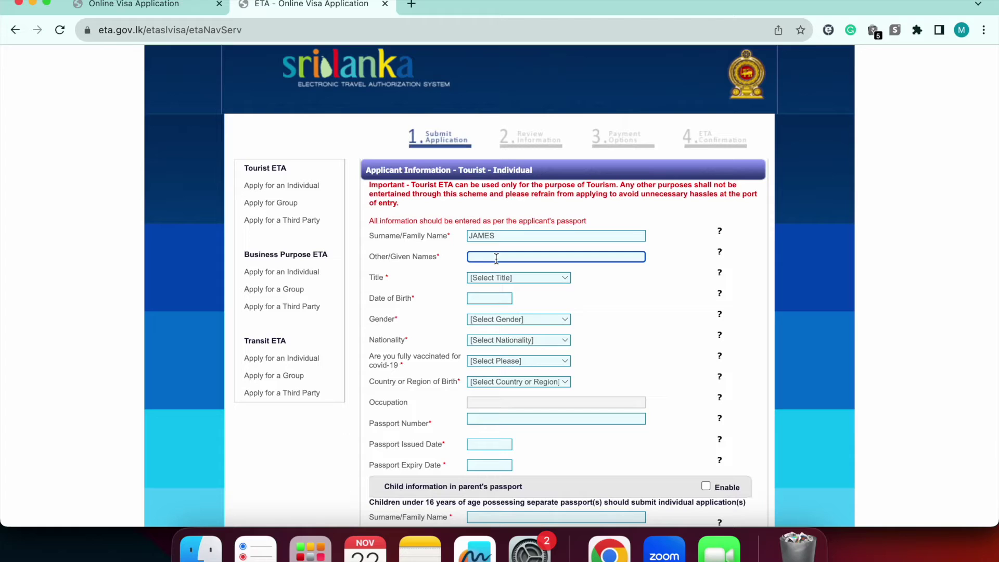
pyautogui.click(512, 280)
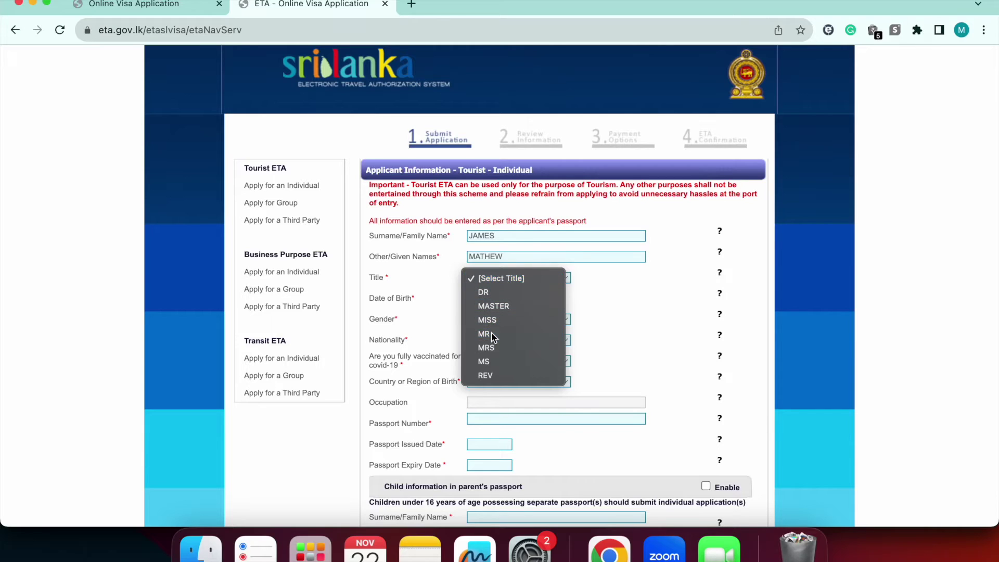
pyautogui.click(491, 335)
pyautogui.click(491, 299)
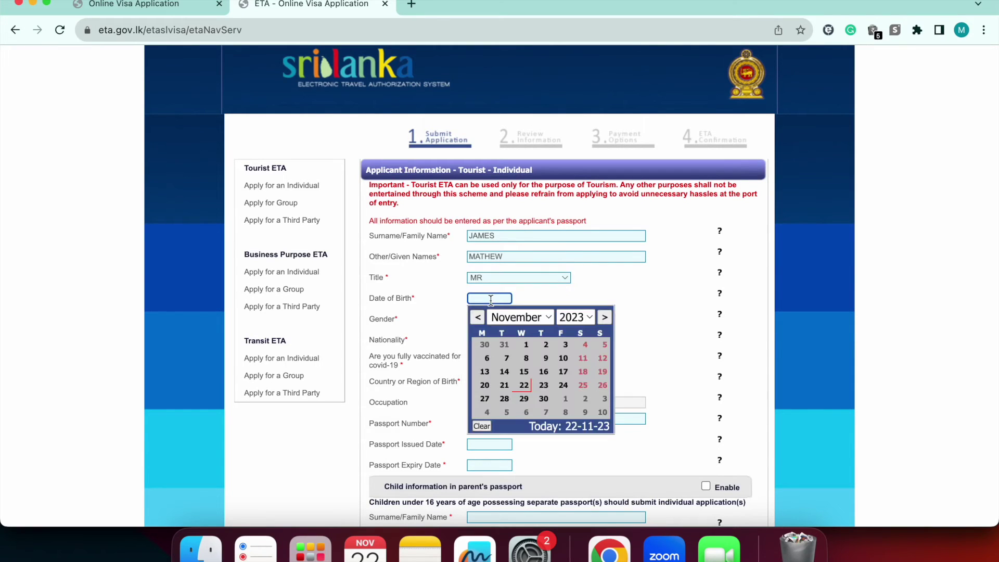
pyautogui.click(571, 318)
pyautogui.scroll(10, 583, 39)
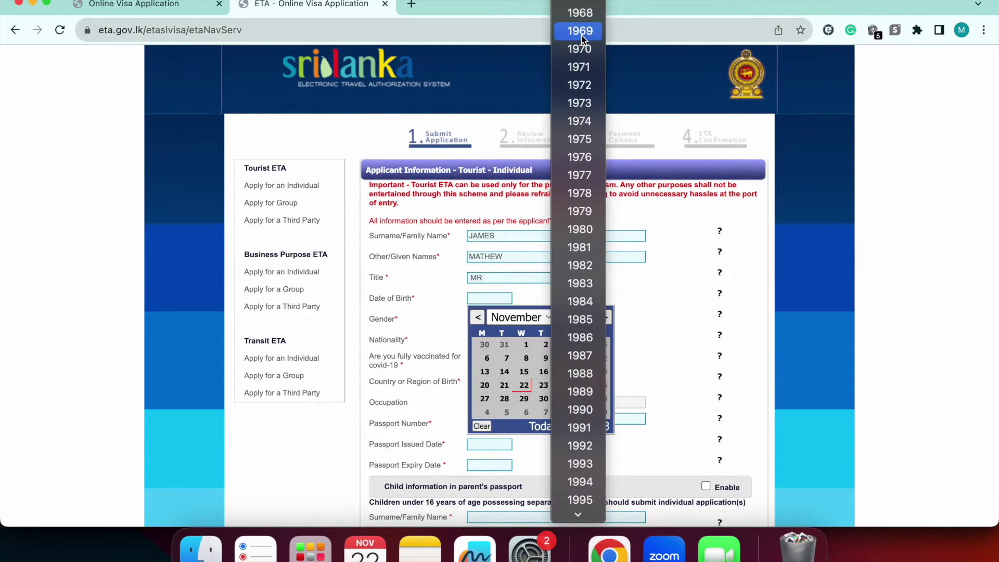
pyautogui.scroll(-5, 586, 123)
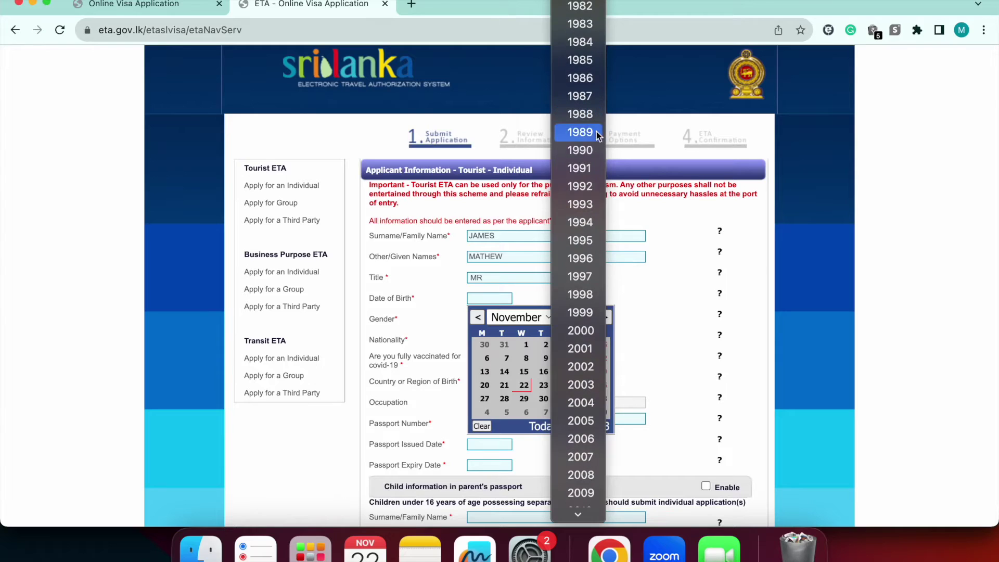
pyautogui.click(581, 168)
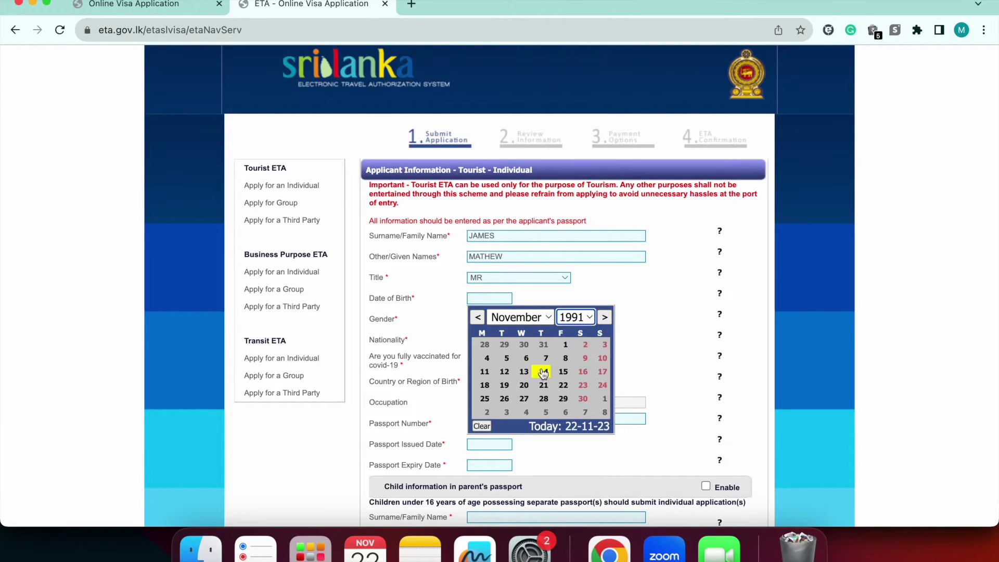
pyautogui.click(564, 344)
# Set gender Male, nationality INDIA (IND), fully vaccinated Yes, and country of birth INDIA (IND)
pyautogui.click(520, 319)
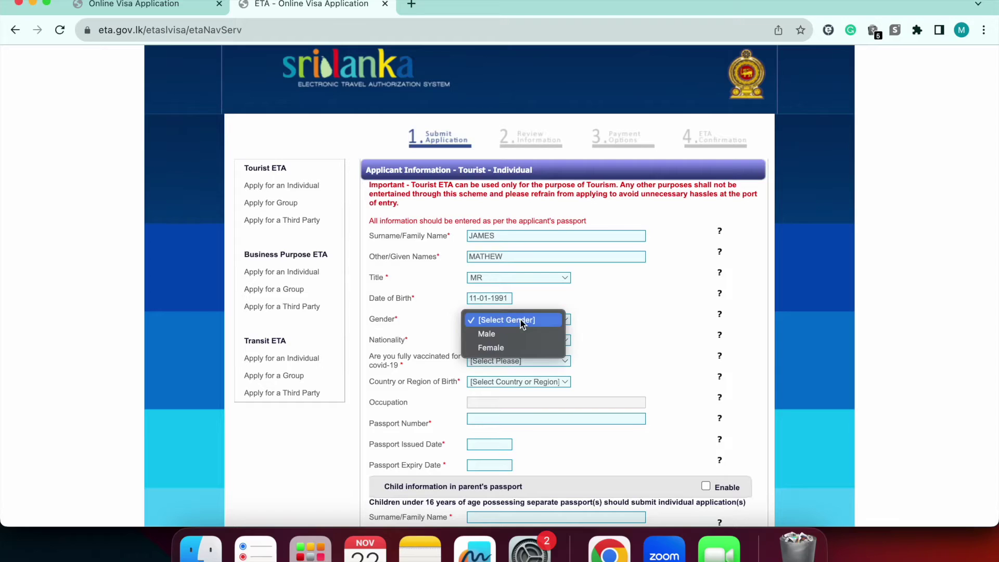
pyautogui.click(500, 335)
pyautogui.click(505, 340)
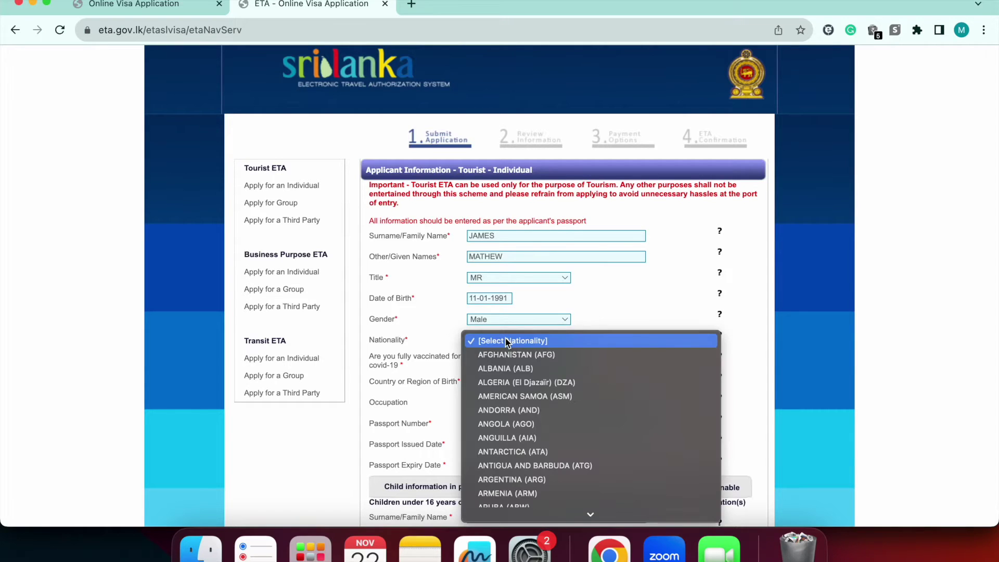
pyautogui.write('india')
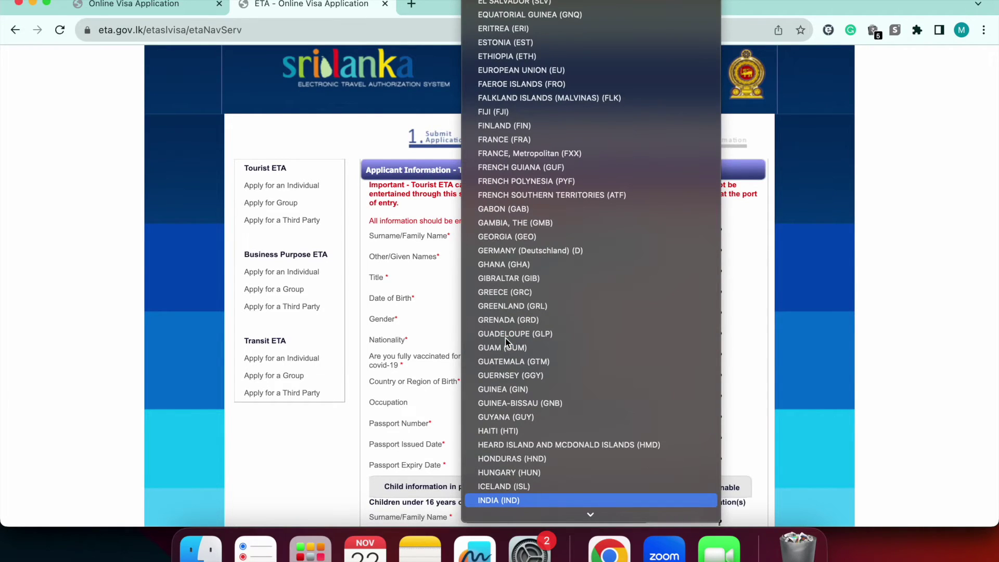
pyautogui.press('Return')
pyautogui.click(512, 360)
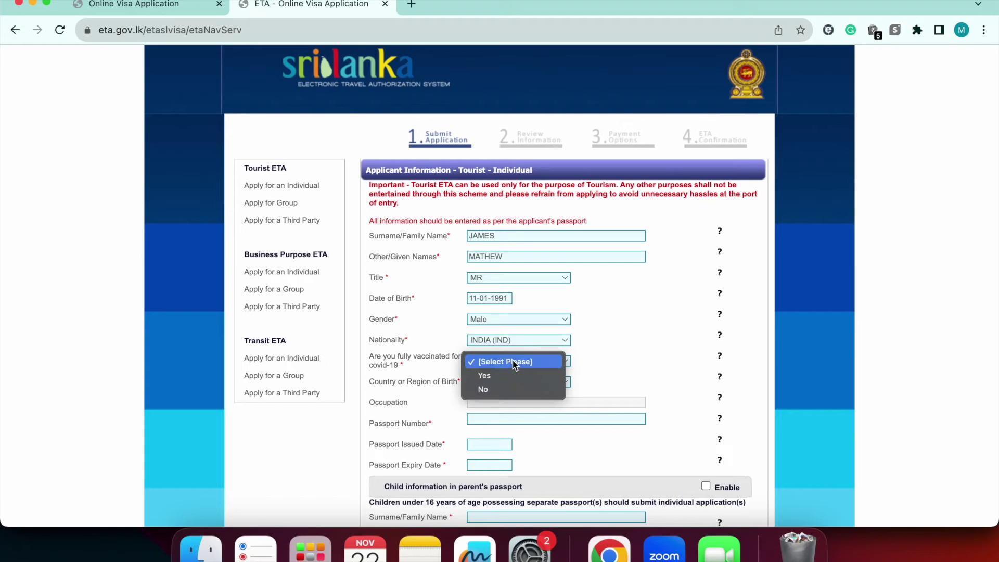
pyautogui.click(502, 374)
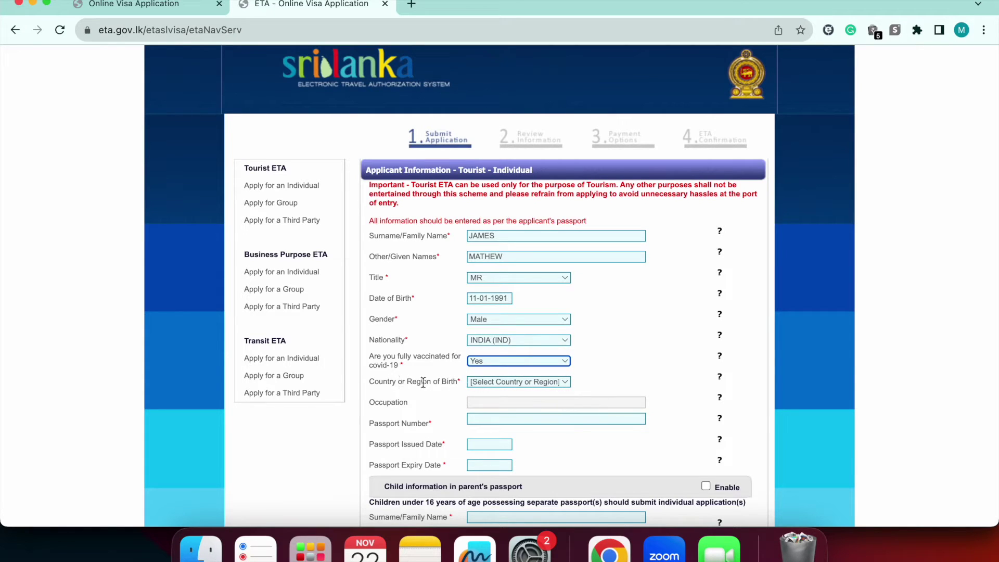
pyautogui.click(495, 383)
pyautogui.write('india')
pyautogui.press('Return')
# Enter the passport number, its issue date, and expiry date 31 October 2031
pyautogui.click(483, 420)
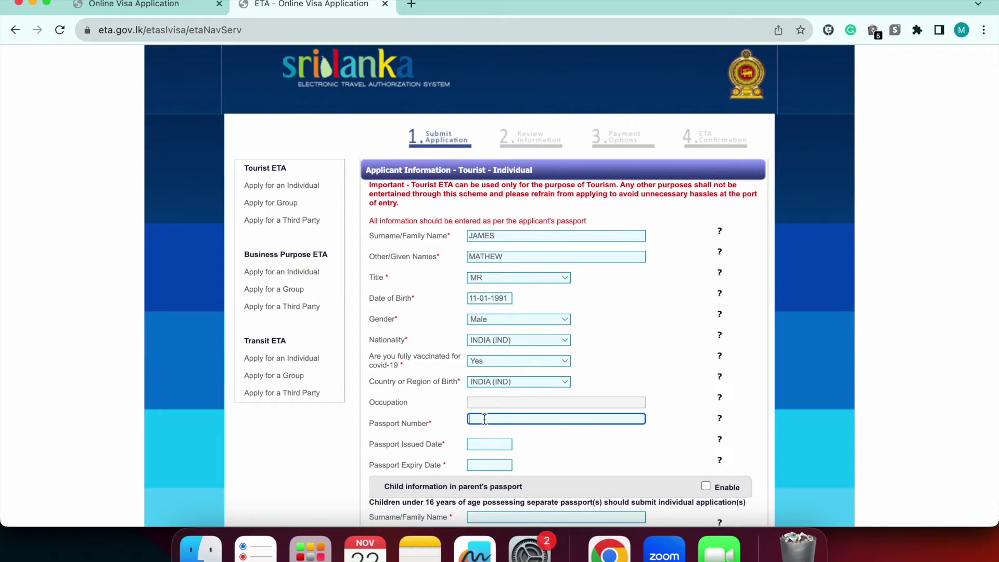
pyautogui.click(494, 445)
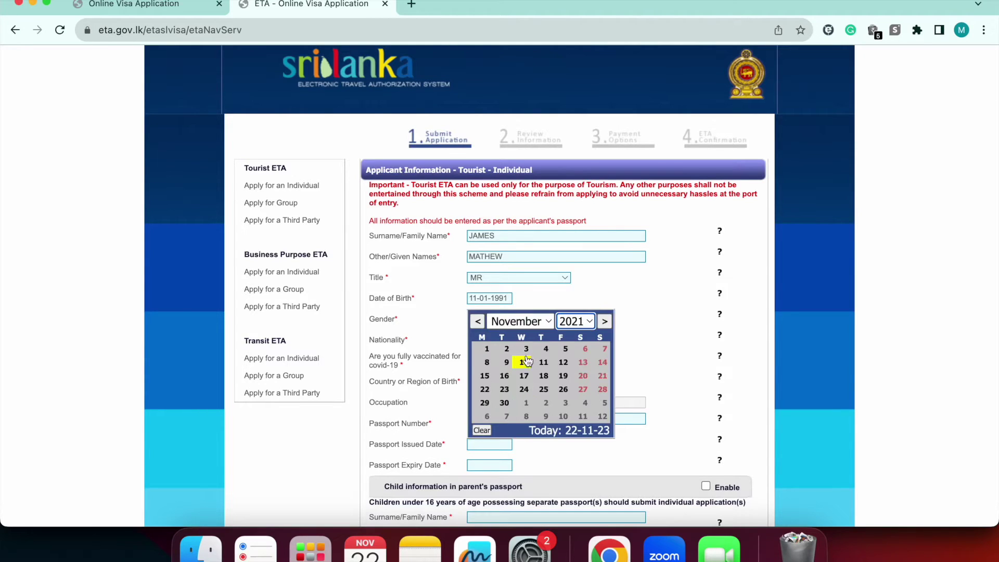
pyautogui.click(501, 352)
pyautogui.click(505, 462)
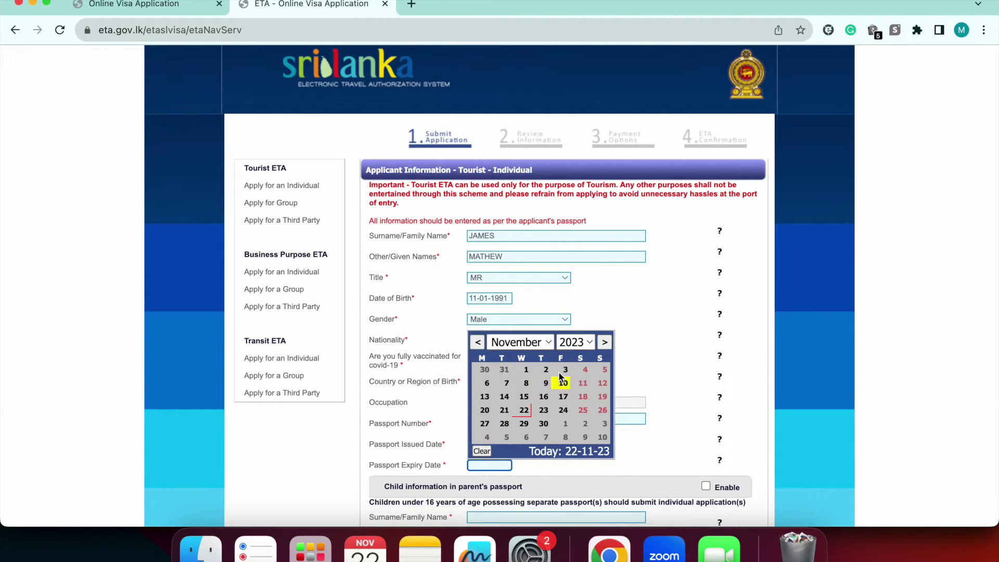
pyautogui.click(579, 348)
pyautogui.click(582, 489)
pyautogui.click(562, 369)
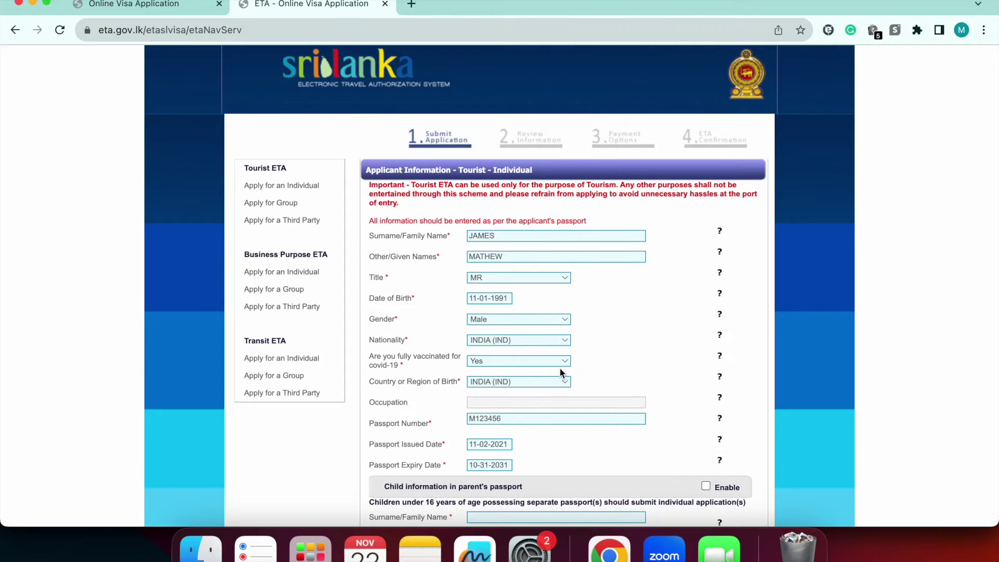
# Leave the child information section disabled after briefly toggling it on
pyautogui.scroll(-3, 525, 442)
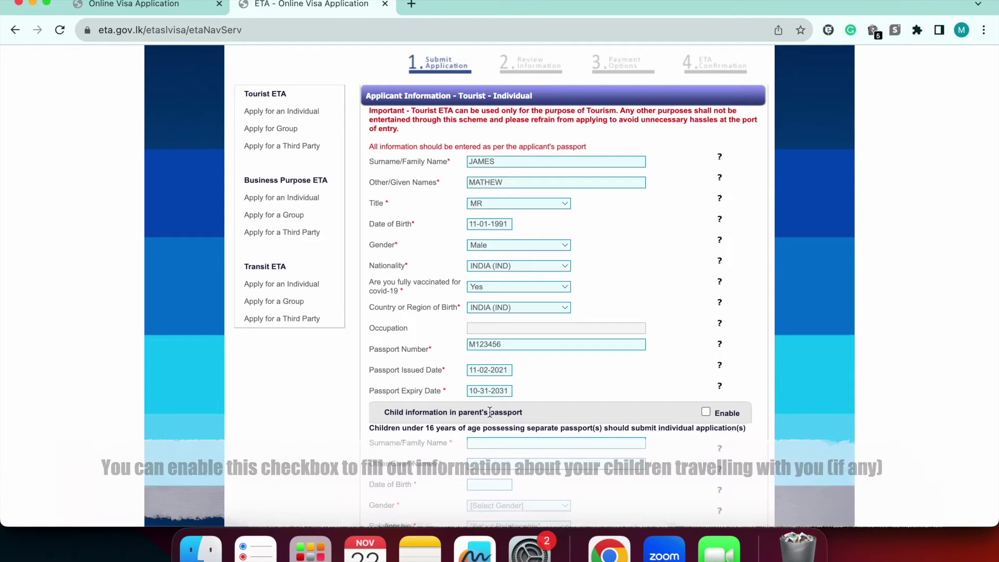
pyautogui.scroll(-5, 678, 409)
pyautogui.click(705, 194)
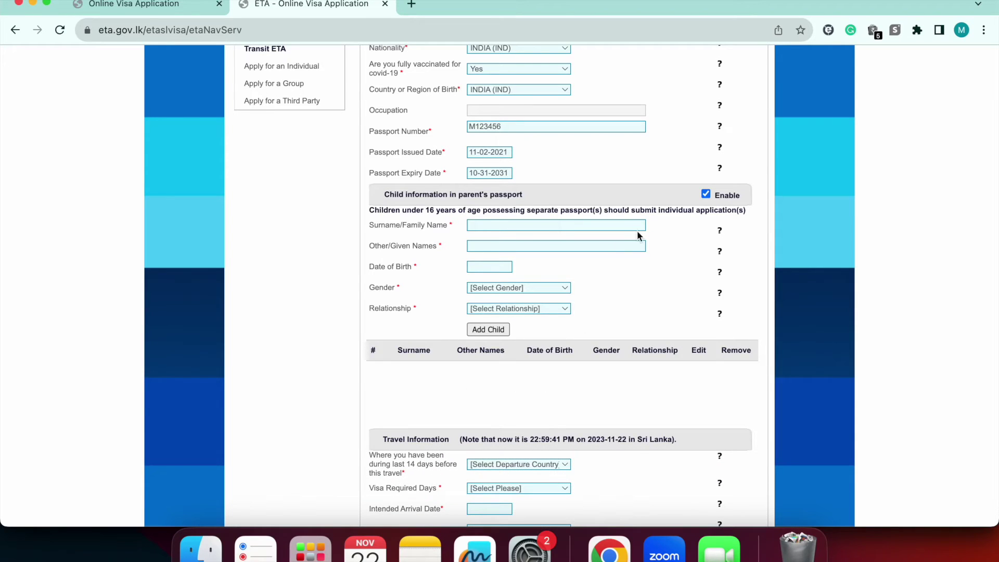
pyautogui.click(706, 194)
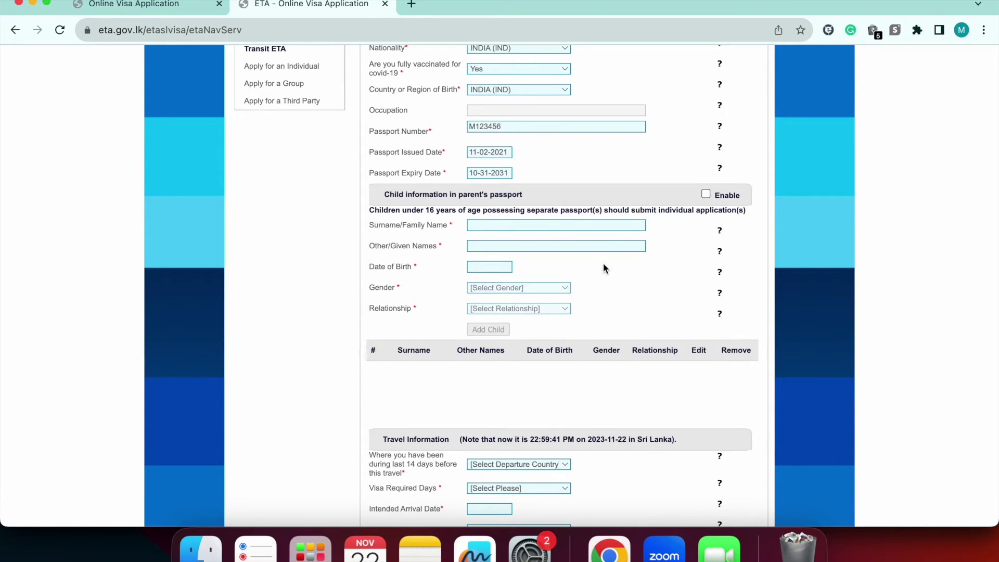
pyautogui.scroll(-3, 479, 367)
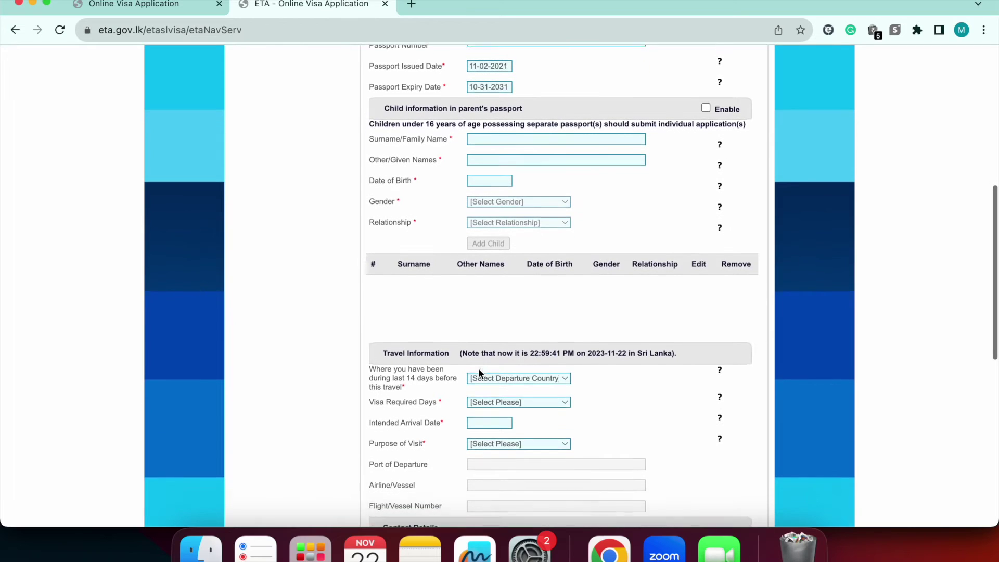
# Set INDIA (IND) as the last-14-days country and request a 30-day ETA, acknowledging the notice
pyautogui.scroll(-1, 479, 367)
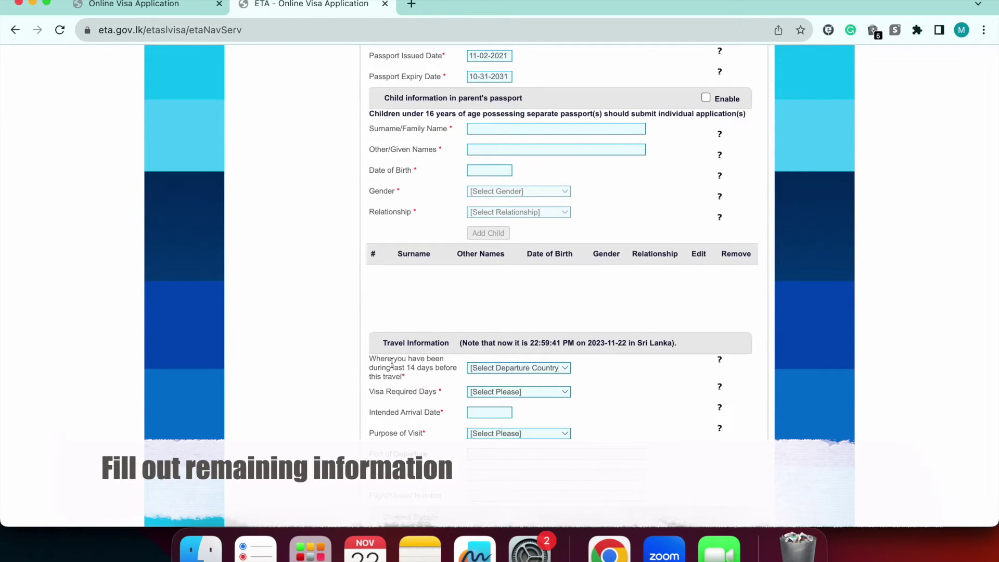
pyautogui.click(484, 368)
pyautogui.write('india')
pyautogui.press('Return')
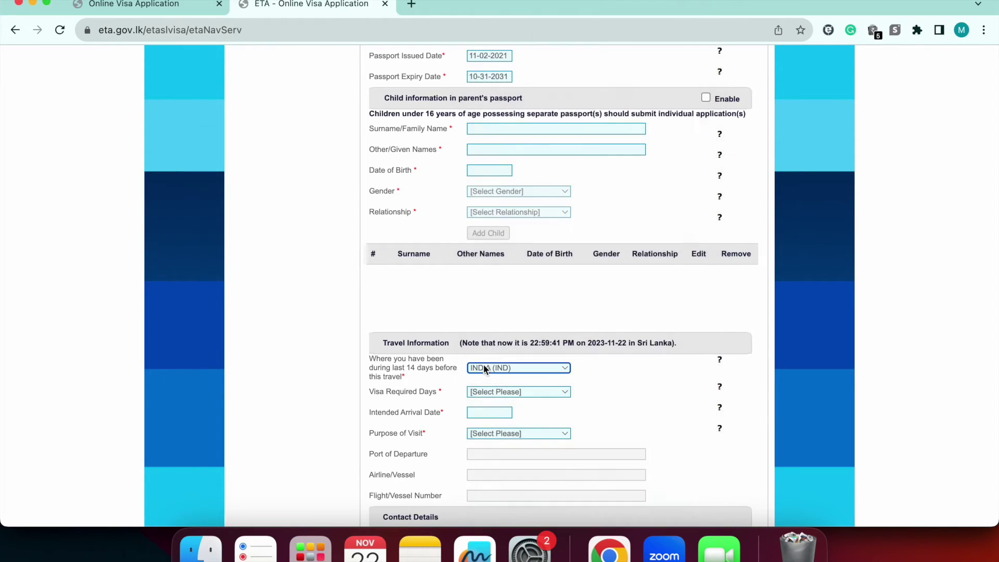
pyautogui.click(483, 392)
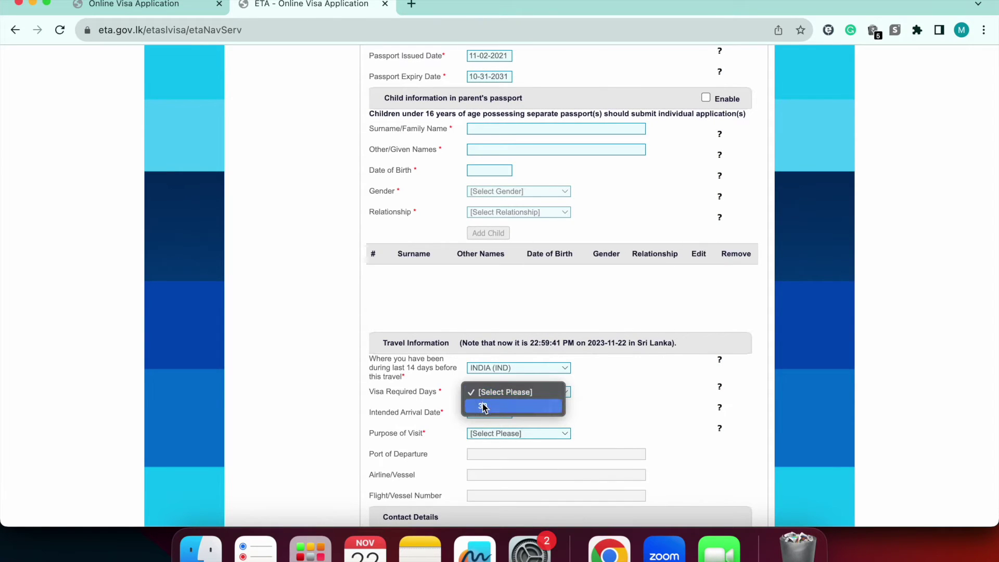
pyautogui.click(483, 407)
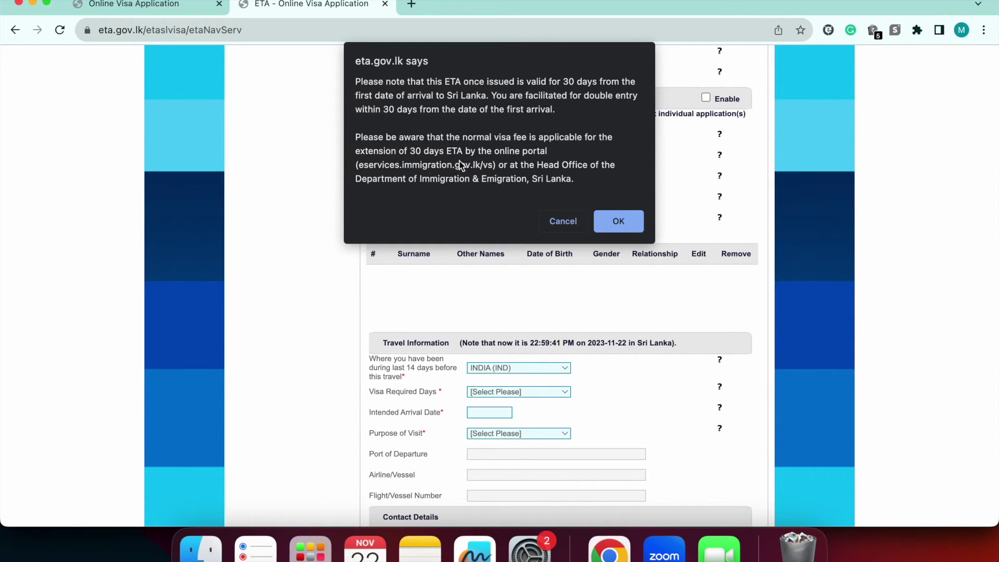
pyautogui.click(610, 222)
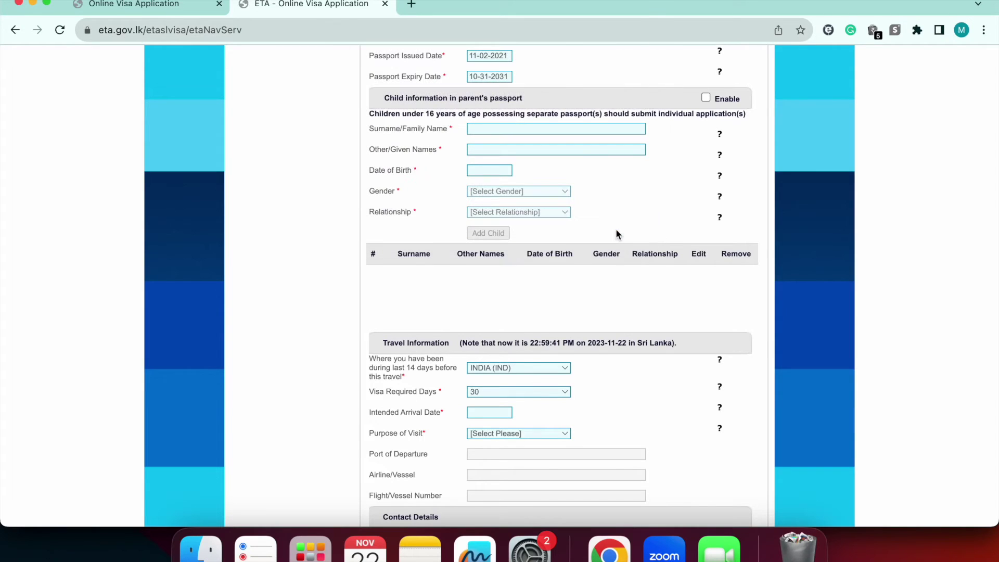
# Set arrival date 1 December 2023 and purpose Sightseeing or Holidaying
pyautogui.click(494, 411)
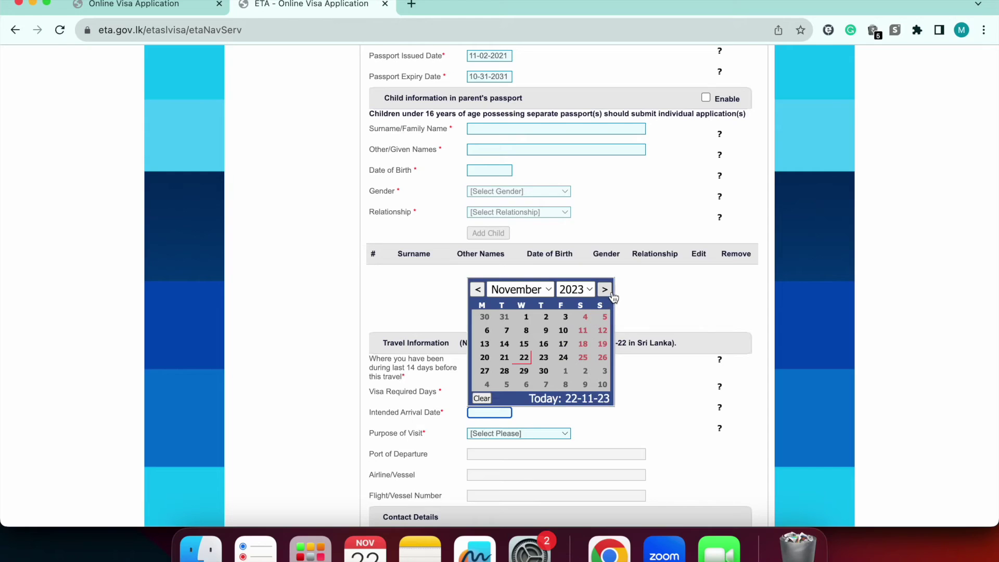
pyautogui.click(565, 370)
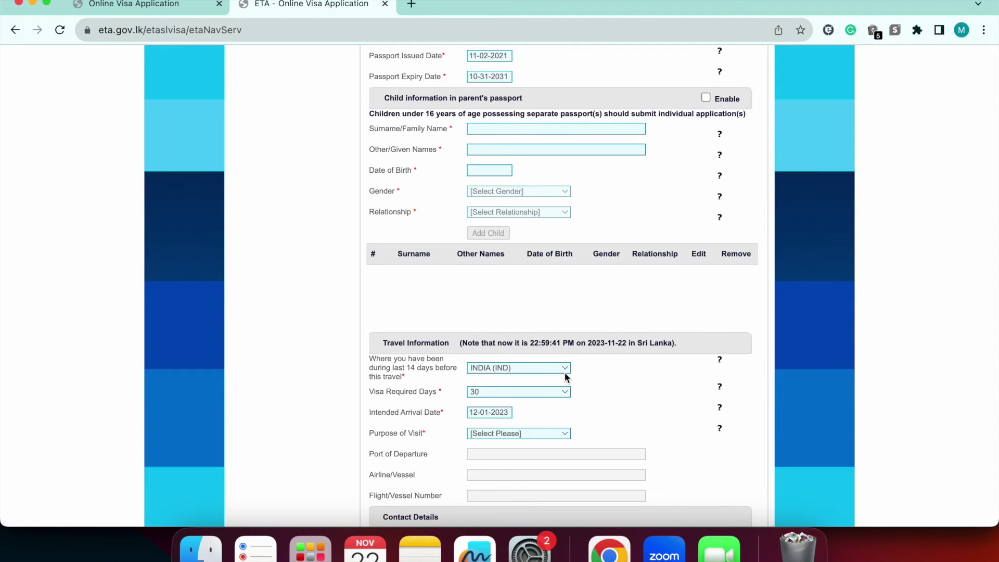
pyautogui.click(489, 435)
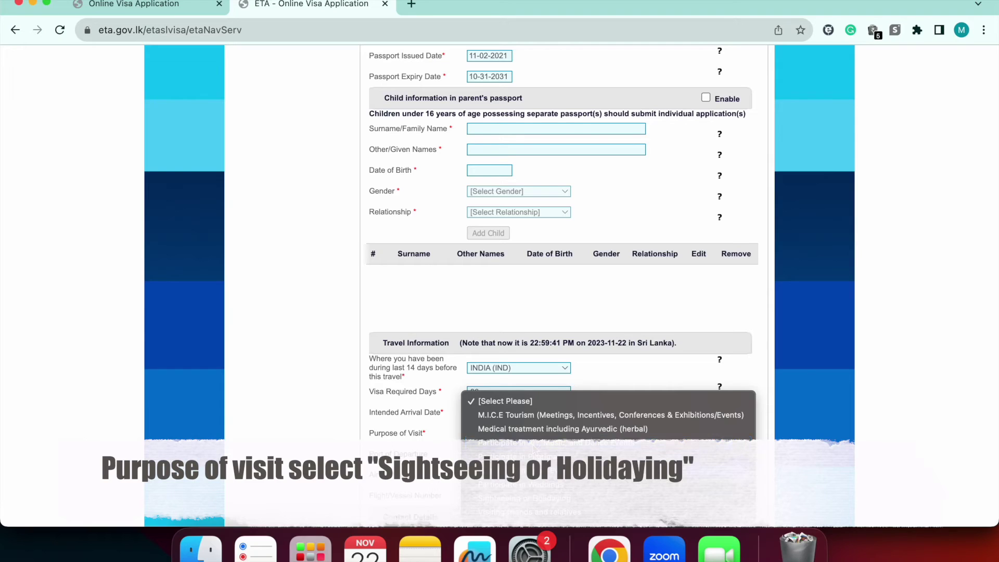
pyautogui.click(529, 500)
pyautogui.scroll(-1, 529, 503)
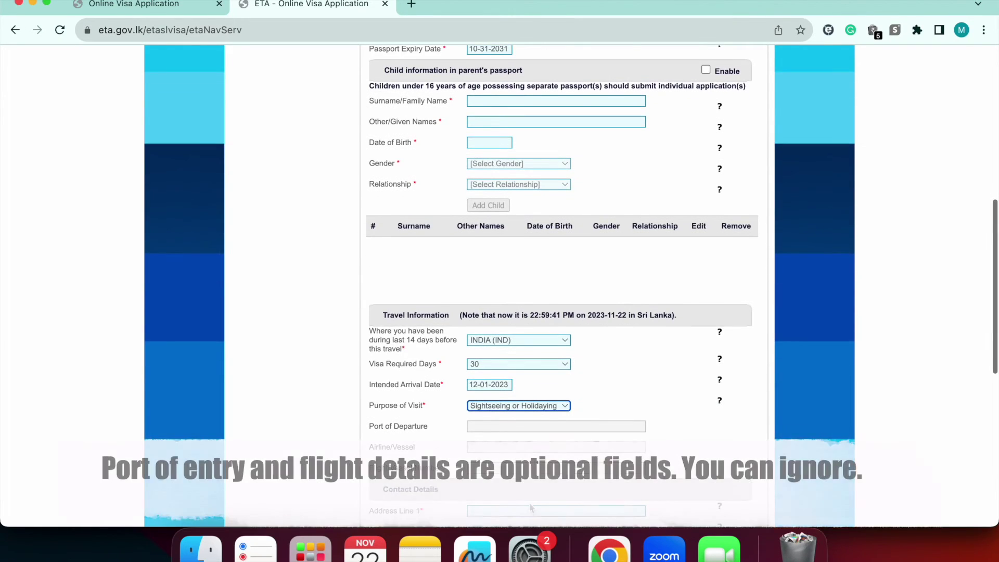
pyautogui.scroll(-3, 529, 503)
pyautogui.click(509, 375)
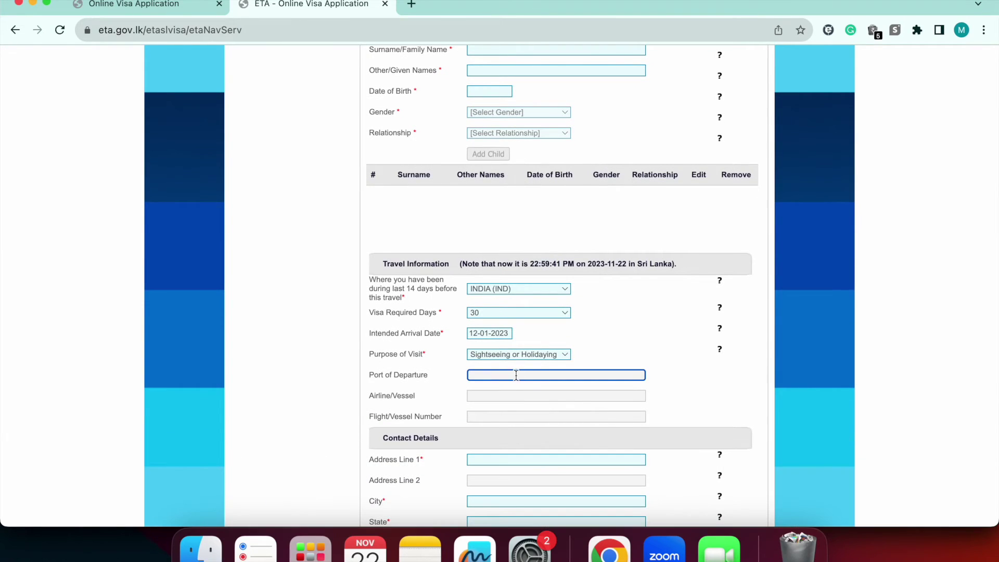
# Skip the optional flight fields and enter the home address line, city, state and postal code
pyautogui.click(503, 397)
pyautogui.click(494, 420)
pyautogui.scroll(-2, 493, 419)
pyautogui.click(495, 413)
pyautogui.write('WHITEFIELD,')
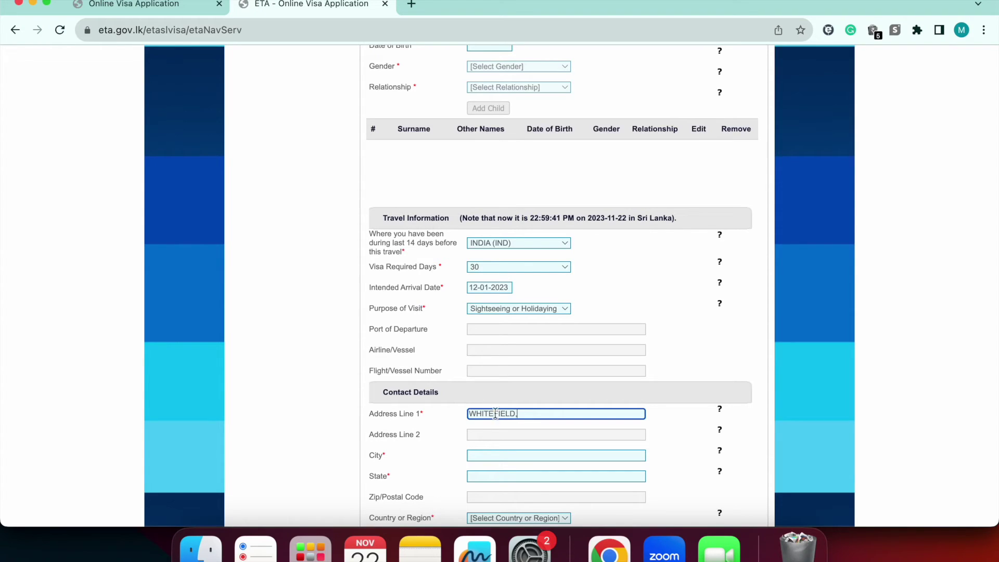
pyautogui.click(477, 451)
pyautogui.write('BA')
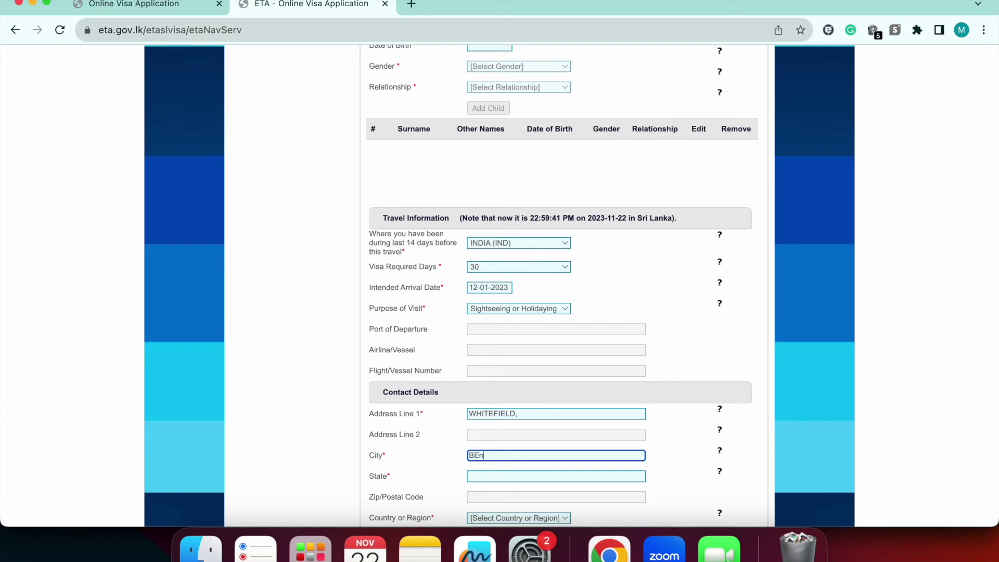
pyautogui.click(480, 476)
pyautogui.write('K')
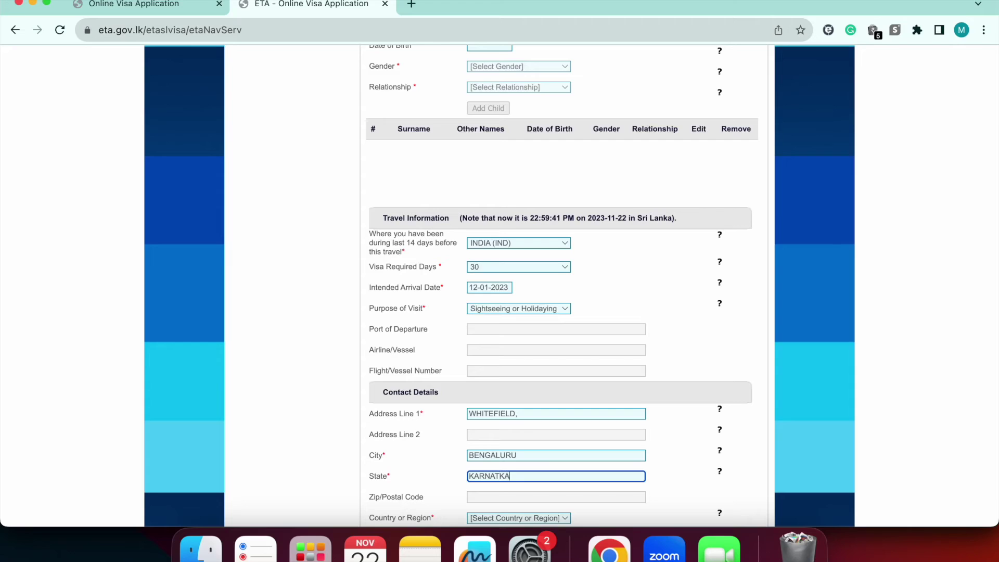
pyautogui.write('ARNATaka')
pyautogui.click(493, 498)
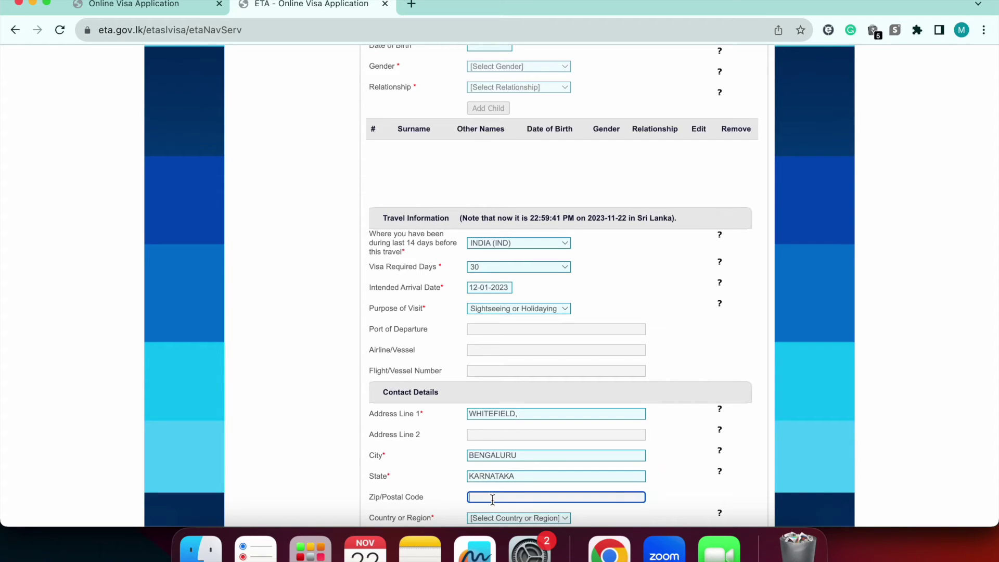
pyautogui.write('560066')
pyautogui.scroll(-3, 530, 444)
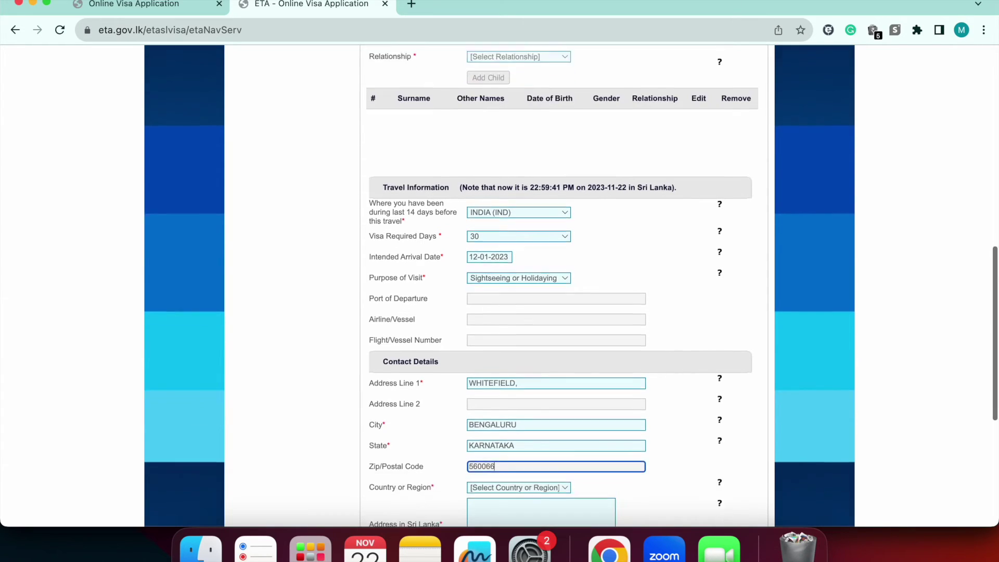
# Choose INDIA (IND) as country and paste the Colombo hotel address, ending with ', SRILANKA'
pyautogui.click(531, 444)
pyautogui.write('india')
pyautogui.press('Return')
pyautogui.scroll(-3, 531, 442)
pyautogui.click(526, 427)
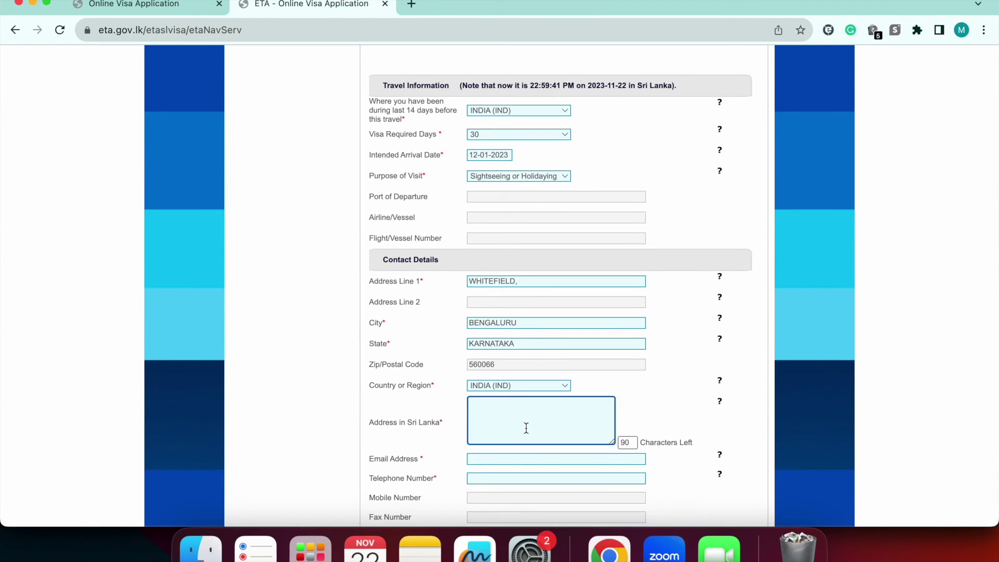
pyautogui.write('CEYLON CITY HOTEL, 11 UPATISSA ROAD, COLOMBO, 00400')
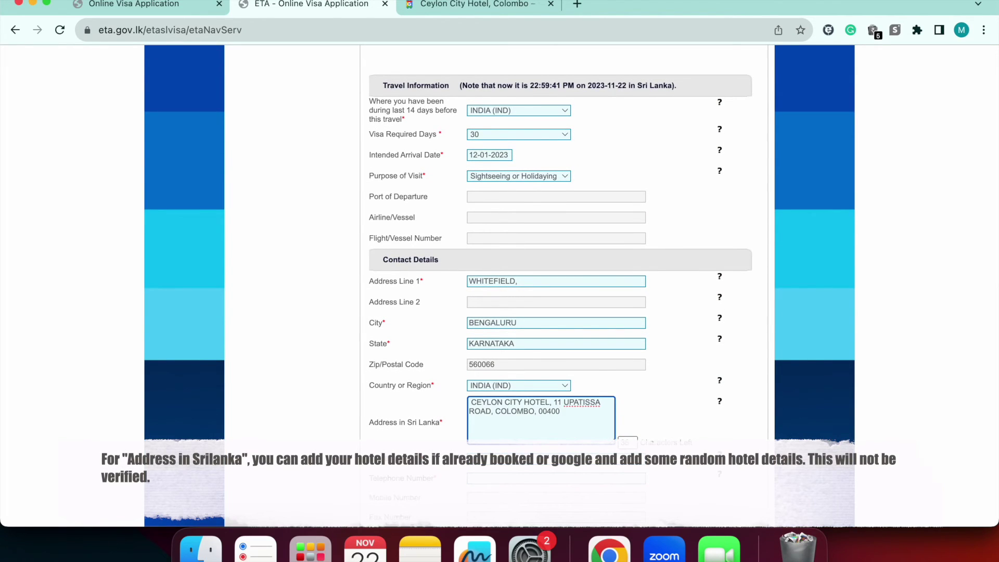
pyautogui.write(', SRILANKA')
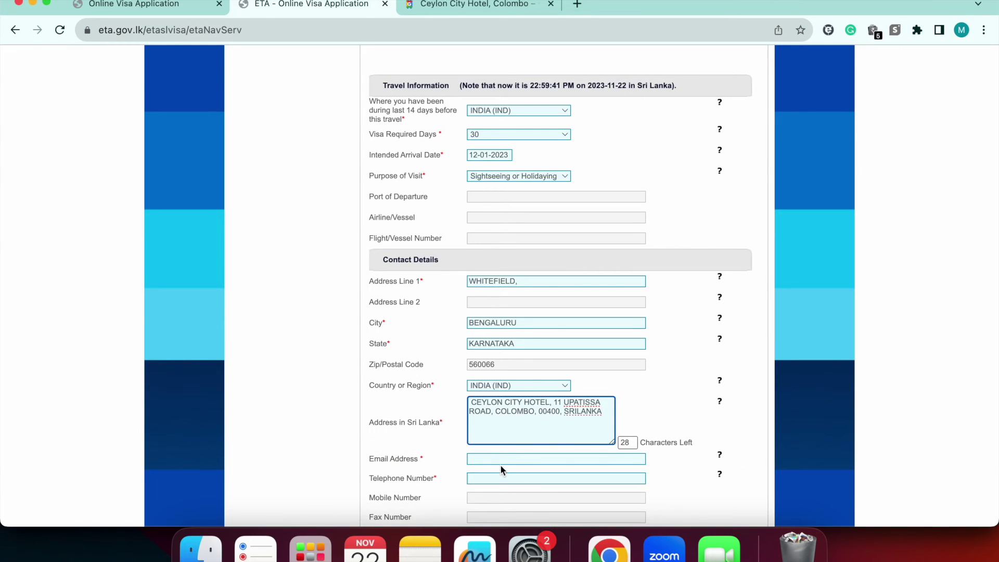
# Fill in the applicant's e-mail address and telephone number
pyautogui.click(500, 460)
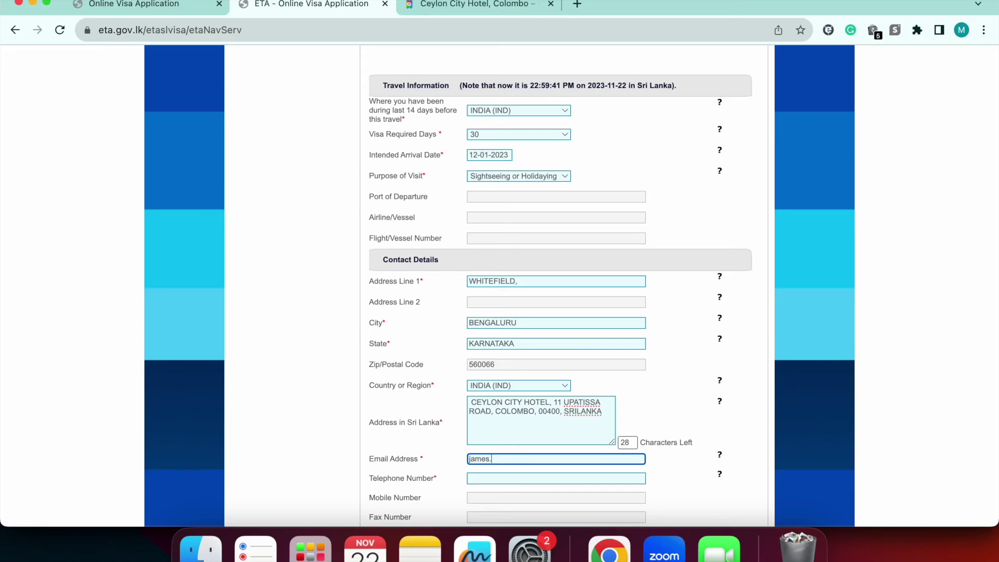
pyautogui.click(555, 478)
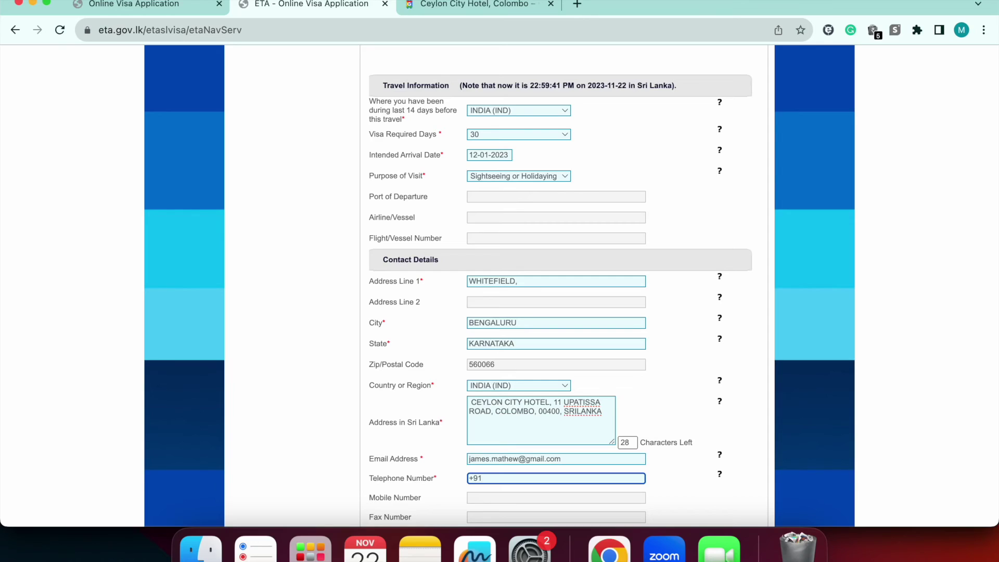
# Answer No to the declaration questions, confirm the information, and submit for review
pyautogui.scroll(-3, 517, 425)
pyautogui.click(480, 433)
pyautogui.scroll(-3, 730, 426)
pyautogui.click(724, 427)
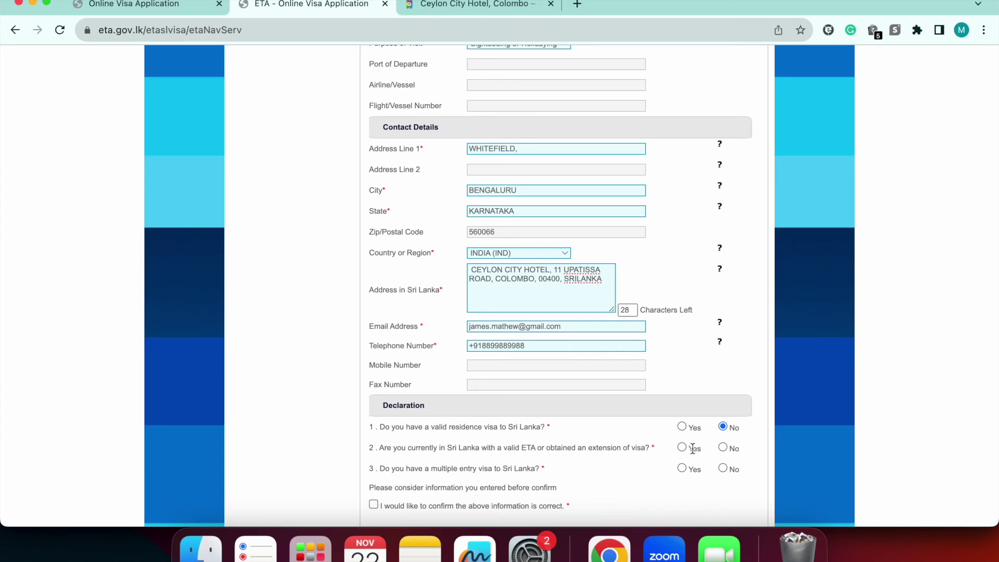
pyautogui.click(724, 448)
pyautogui.scroll(-2, 502, 474)
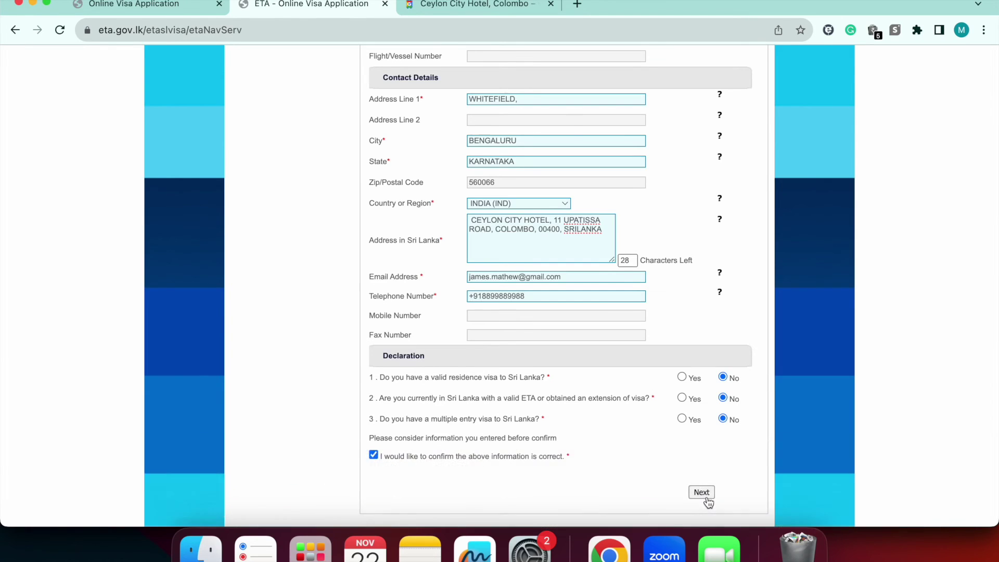
pyautogui.click(703, 493)
# Review the application summary, confirm it, and accept both the confirmation and fraud warning dialogs
pyautogui.scroll(-1, 559, 266)
pyautogui.scroll(1, 560, 266)
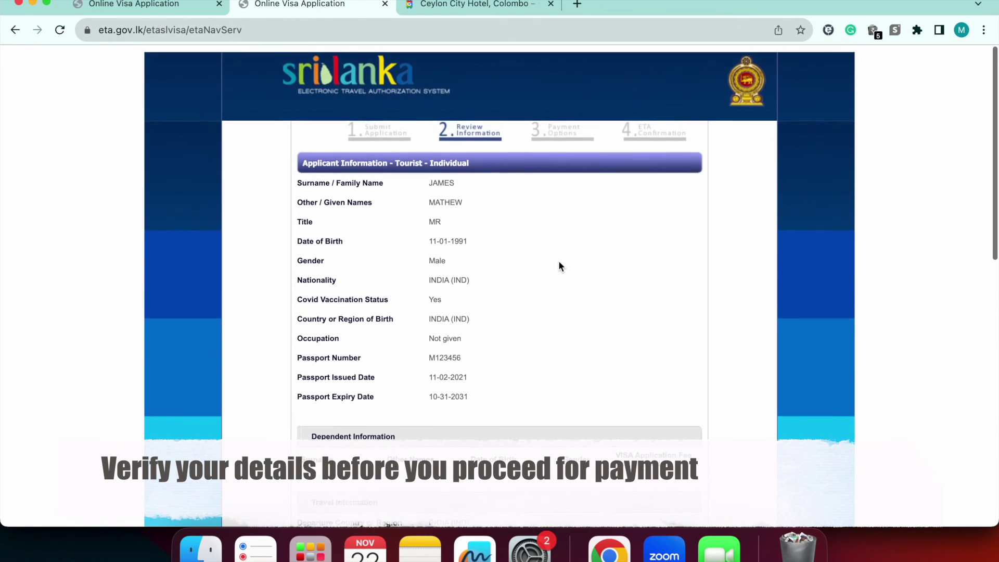
pyautogui.scroll(-3, 559, 266)
pyautogui.scroll(-5, 558, 262)
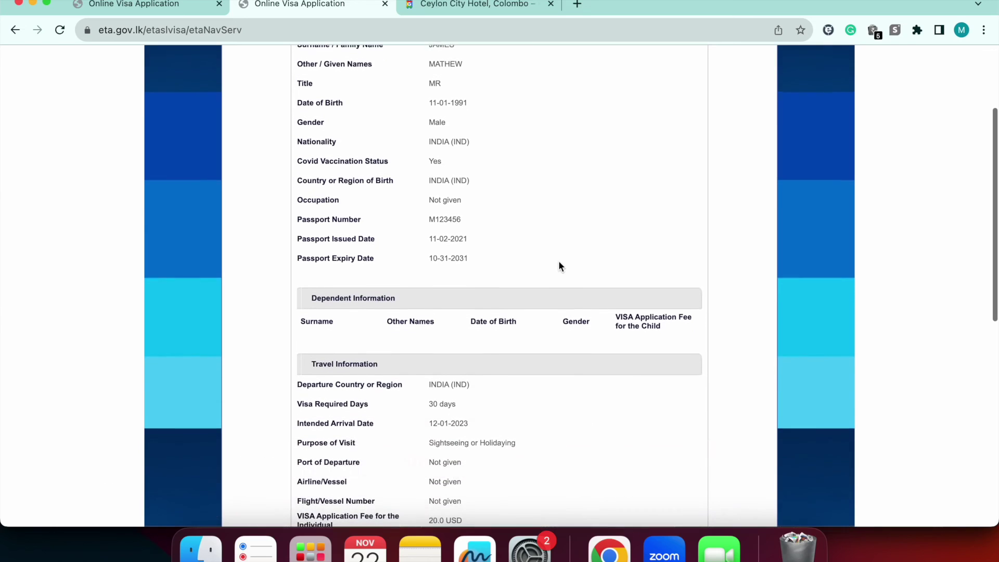
pyautogui.scroll(-5, 558, 262)
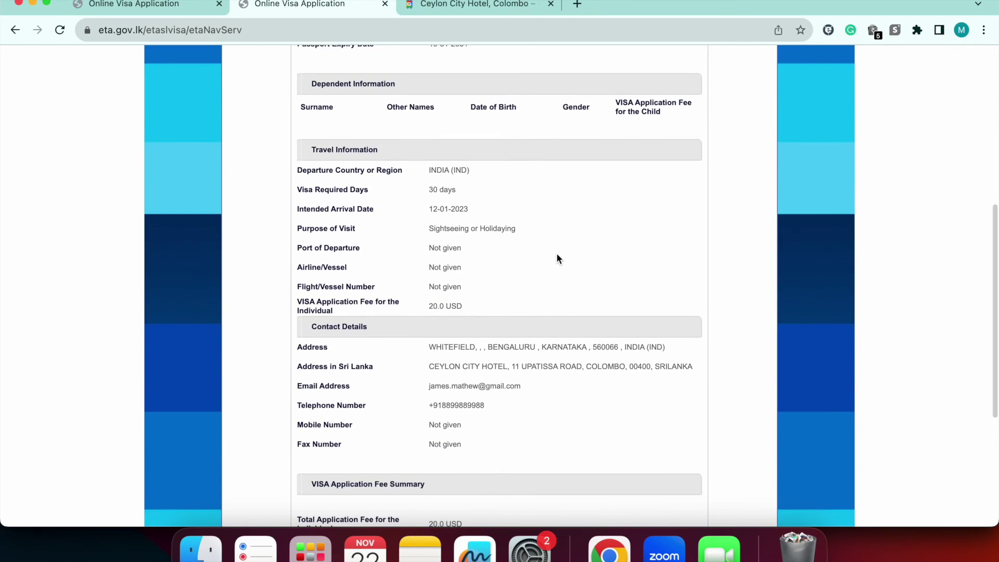
pyautogui.scroll(-1, 556, 253)
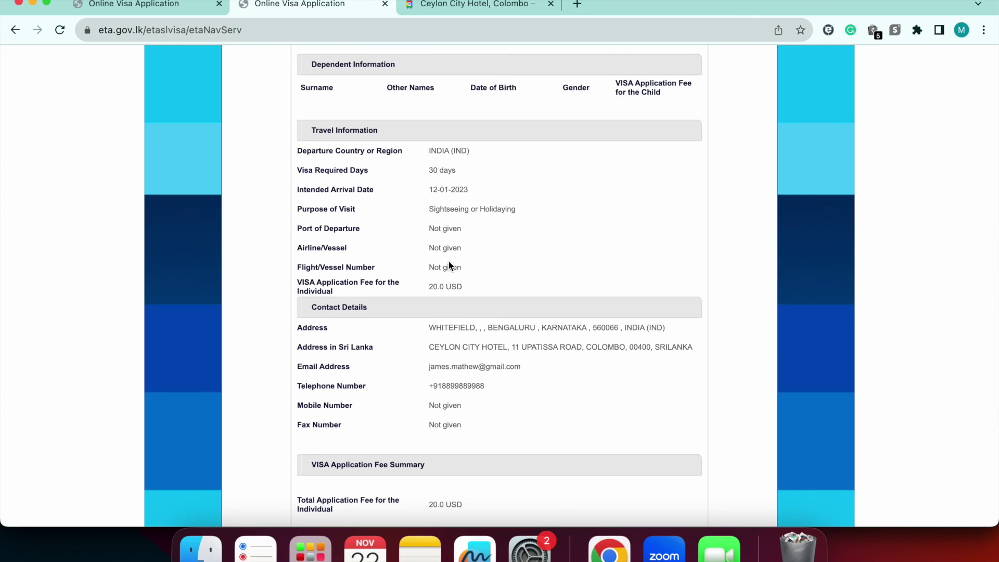
pyautogui.scroll(-4, 456, 285)
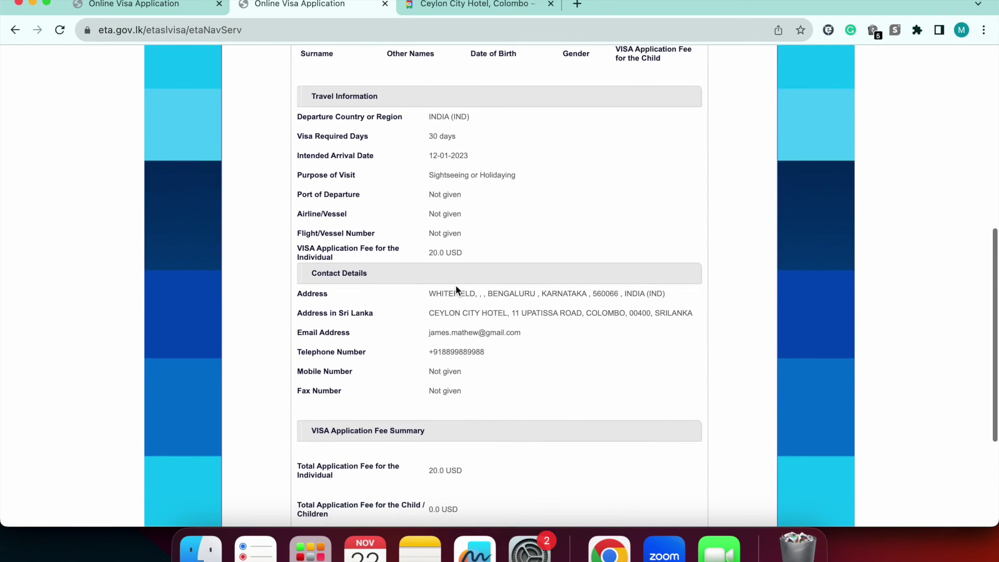
pyautogui.scroll(-5, 456, 289)
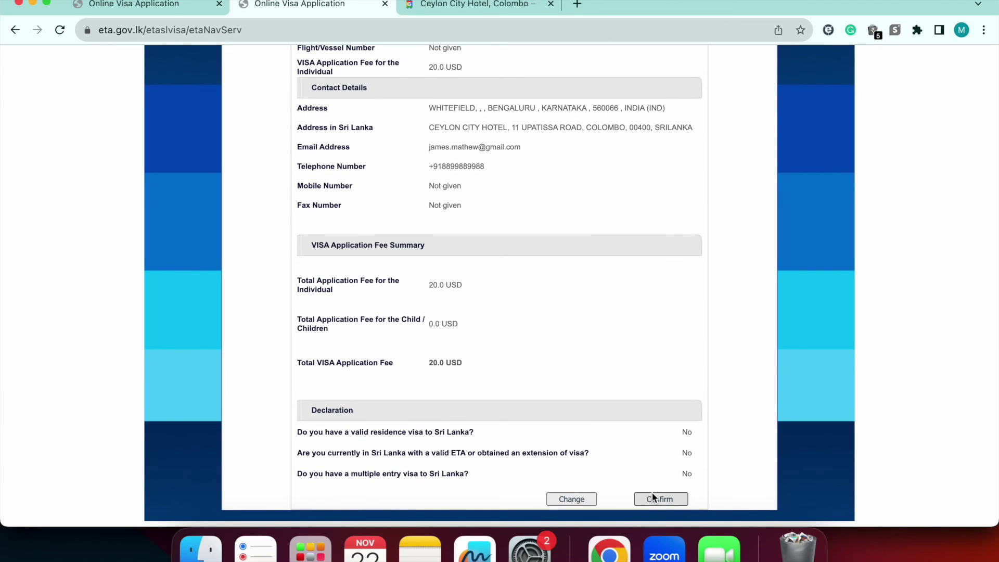
pyautogui.click(652, 499)
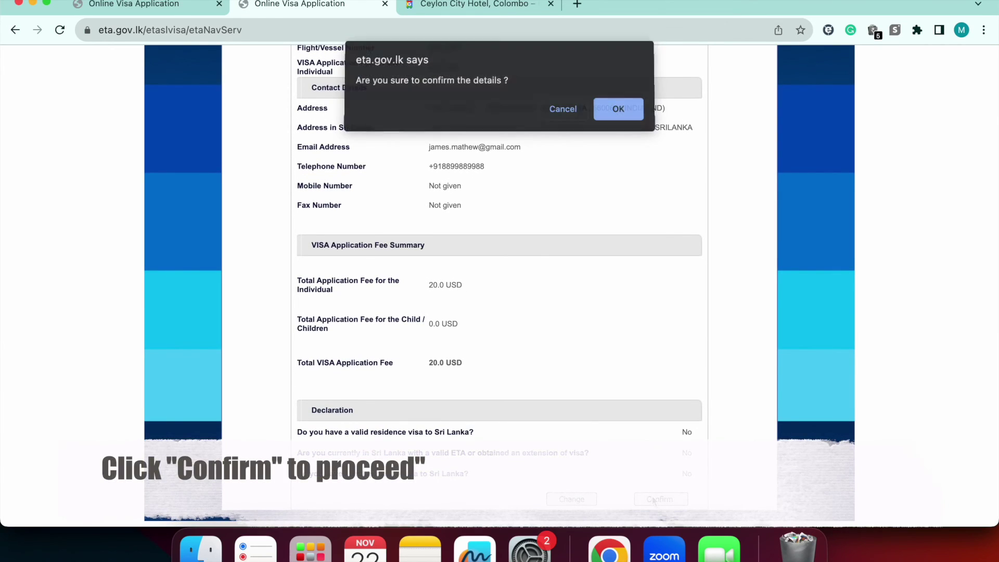
pyautogui.click(607, 114)
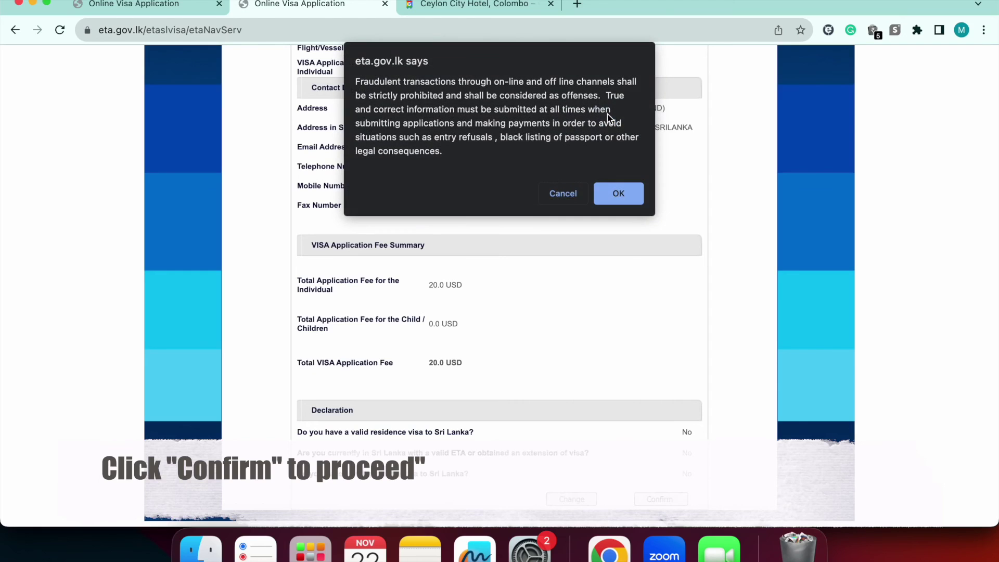
pyautogui.click(617, 194)
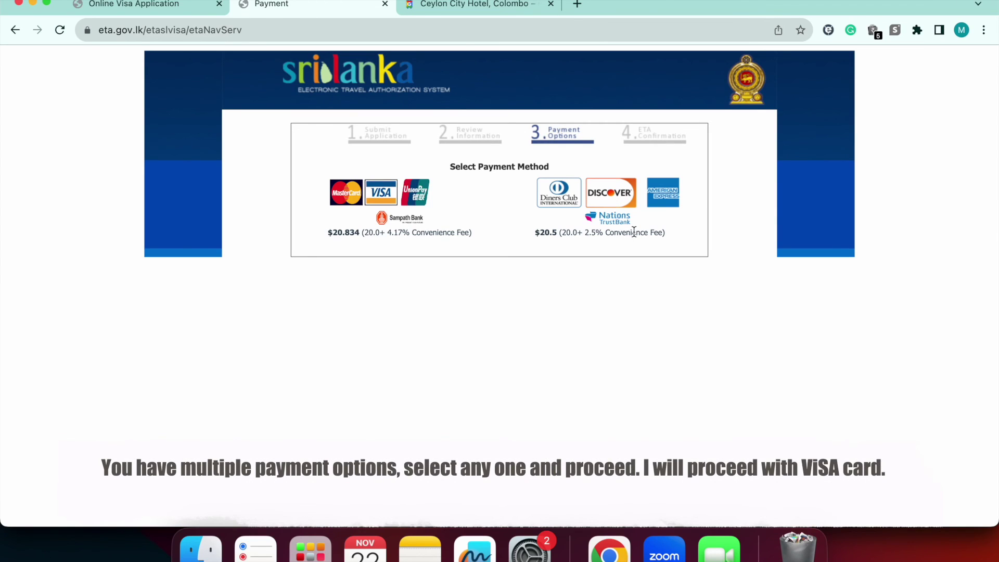
# Choose Visa via Sampath Bank and fix the last letter of the cardholder name
pyautogui.click(379, 194)
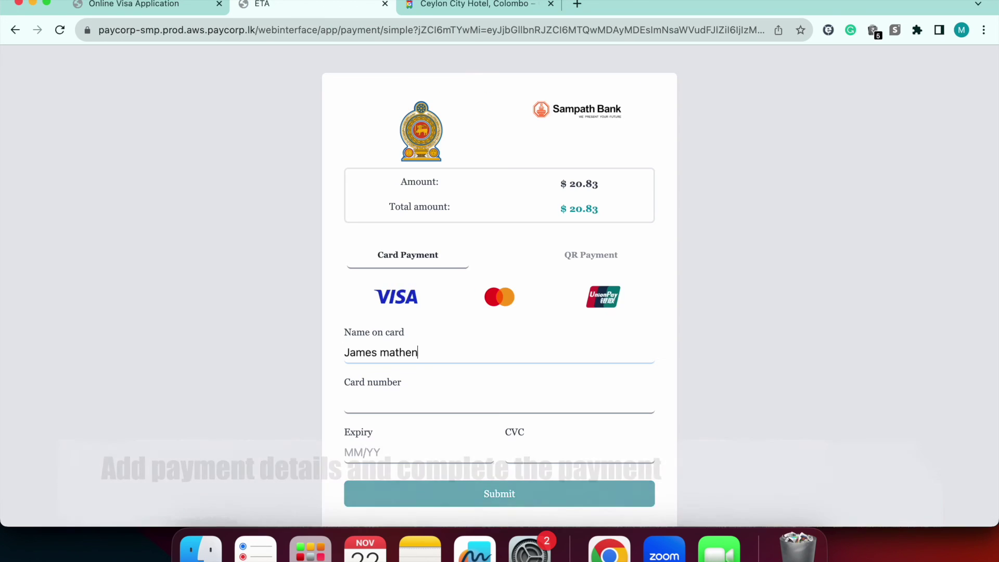
pyautogui.press('BackSpace')
pyautogui.write('w')
# Enter the card number, expiry date and CVC
pyautogui.click(347, 402)
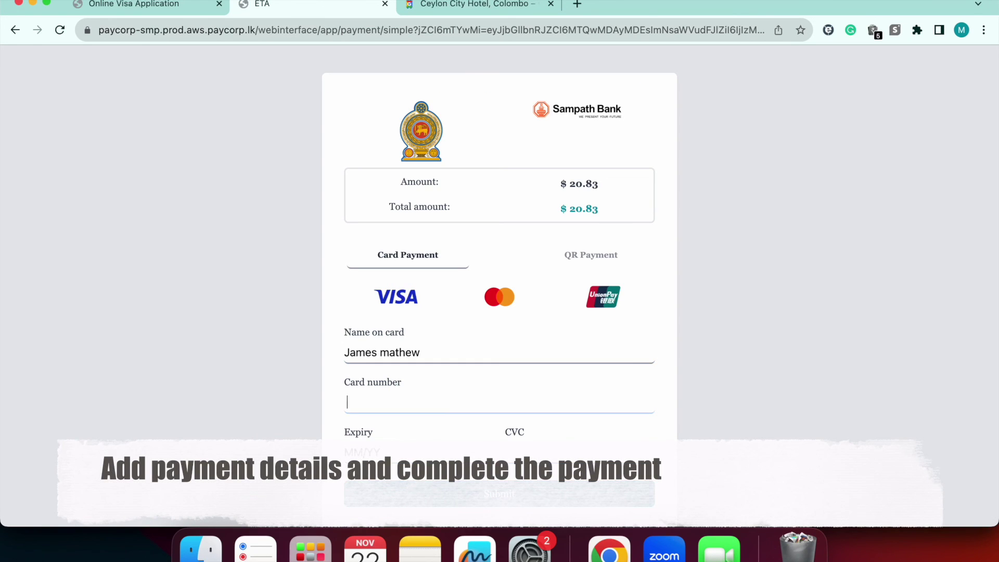
pyautogui.write('9999 8888 777')
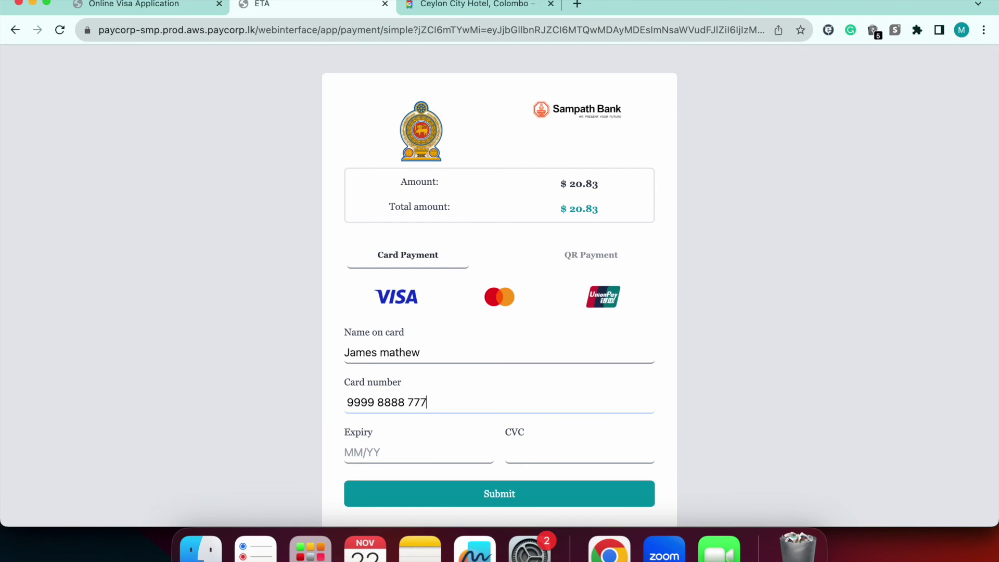
pyautogui.write('7 555')
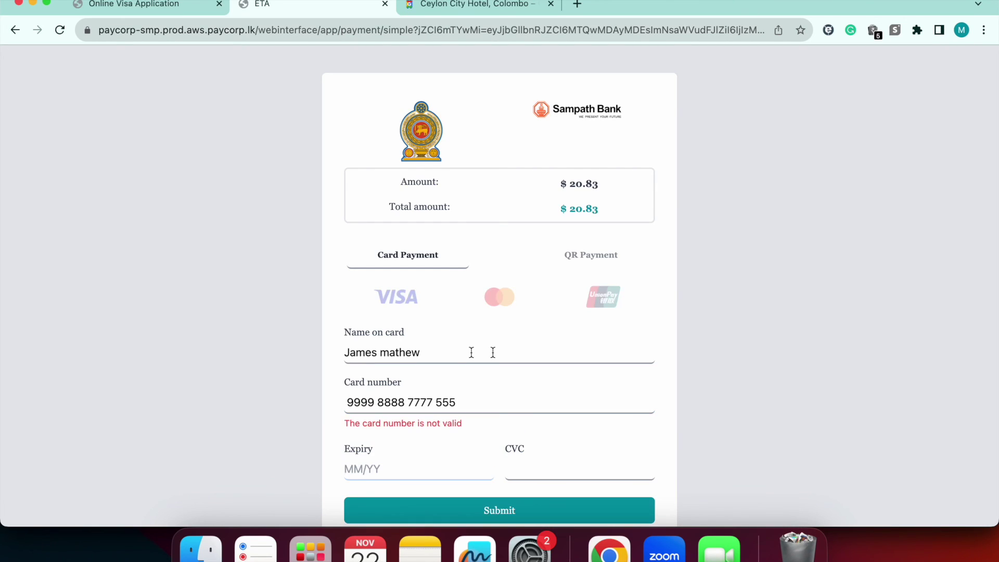
pyautogui.write('5')
pyautogui.scroll(-2, 617, 374)
pyautogui.write('11/24')
pyautogui.click(598, 355)
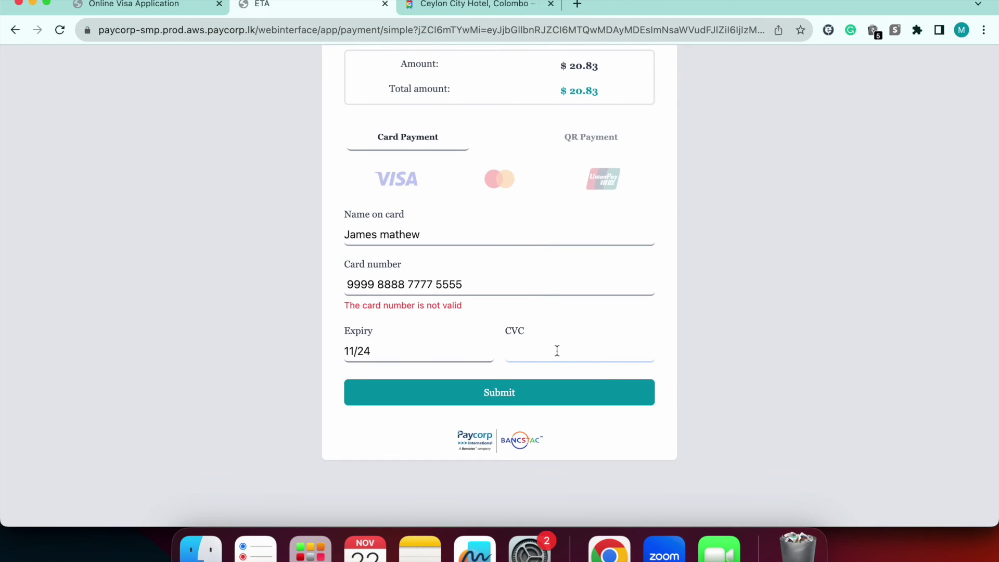
pyautogui.write('666')
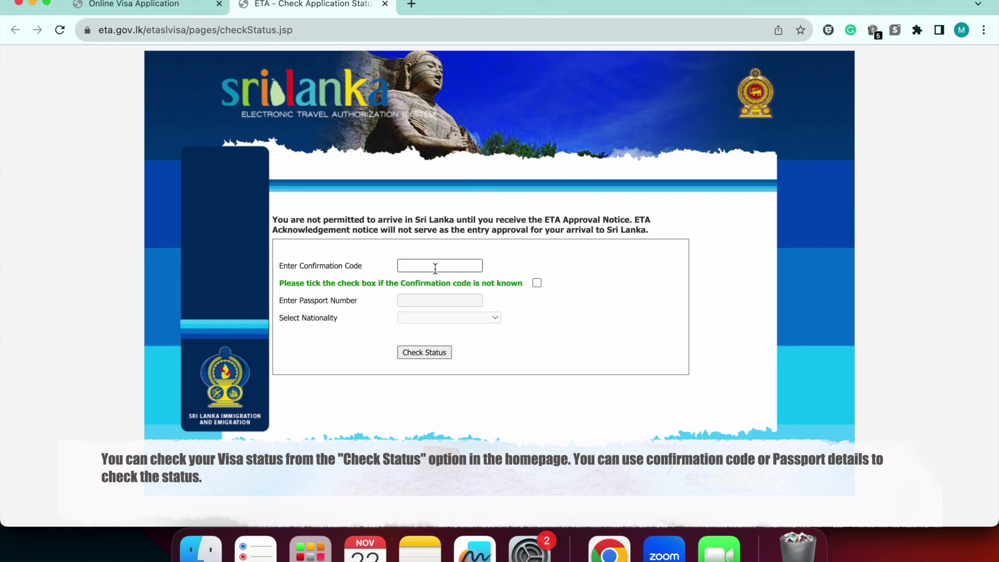